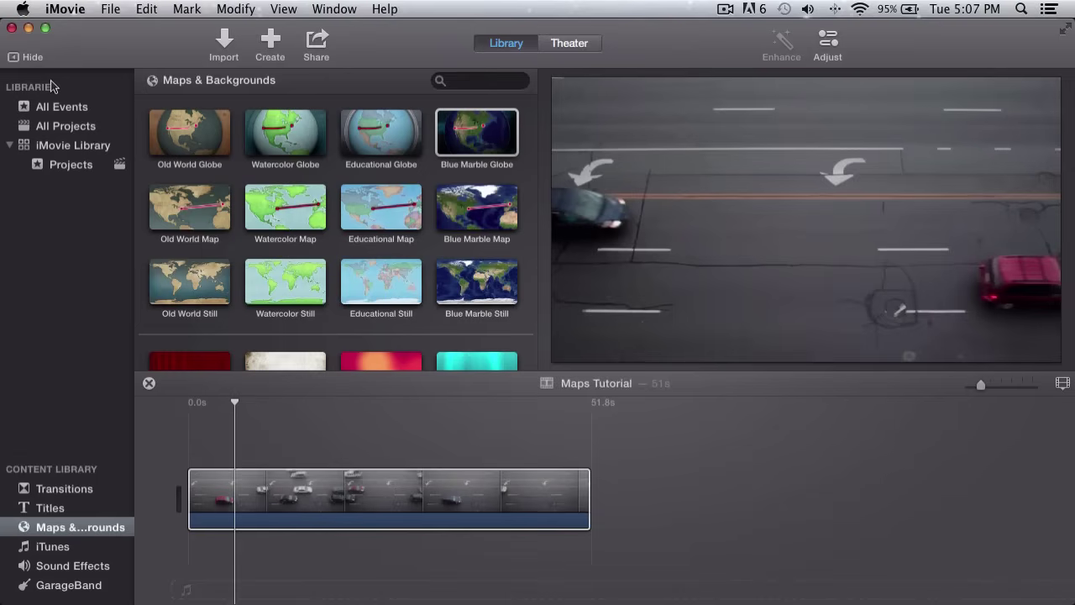
Preview the Blue Marble Globe and Old World Map styles in Maps & Backgrounds
left_click(210, 496)
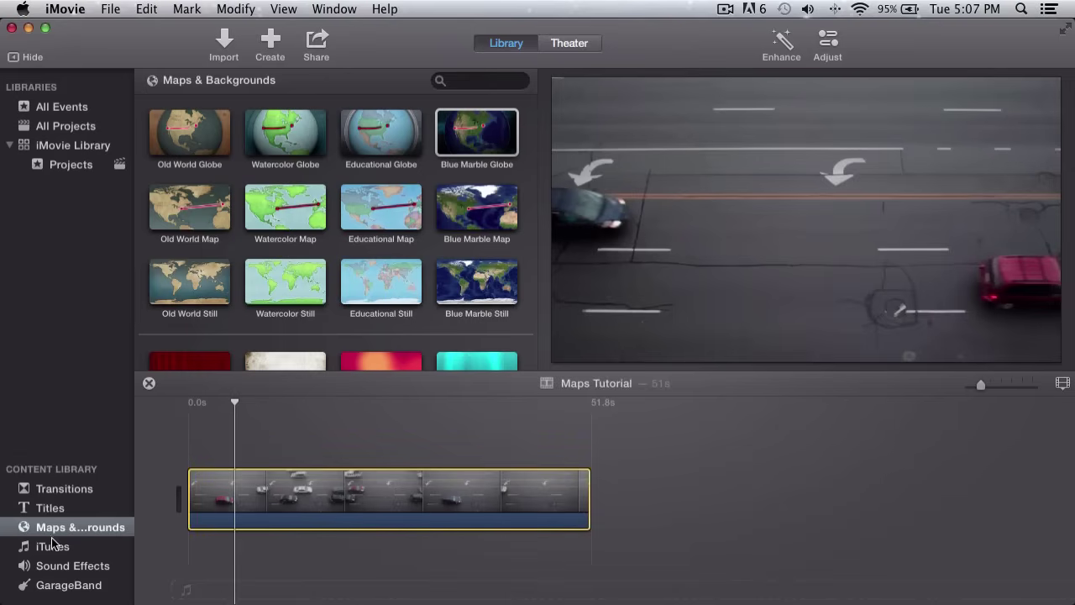
left_click(202, 98)
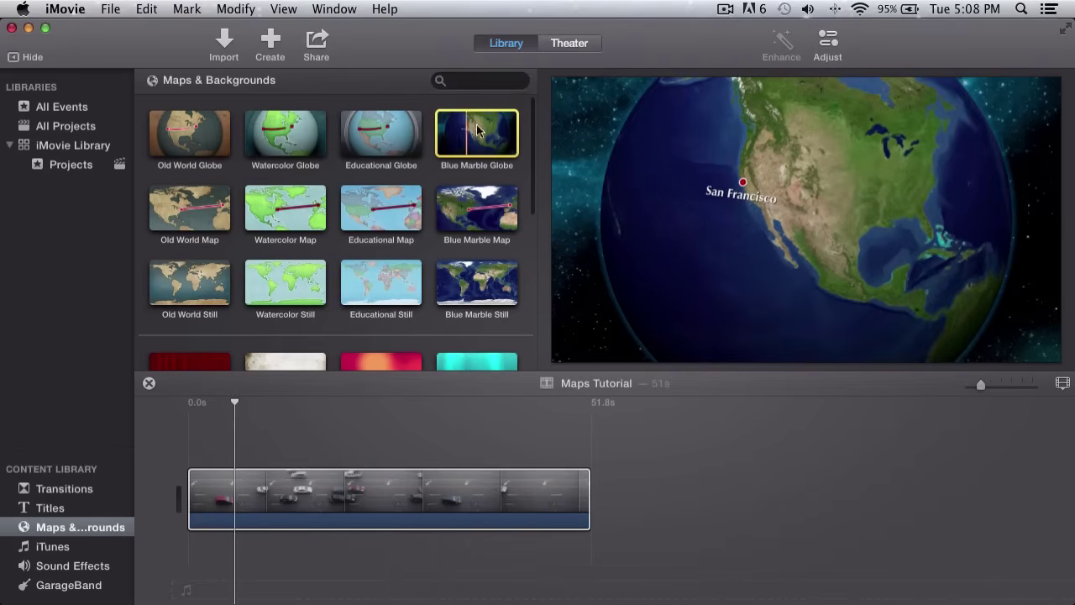
key("s")
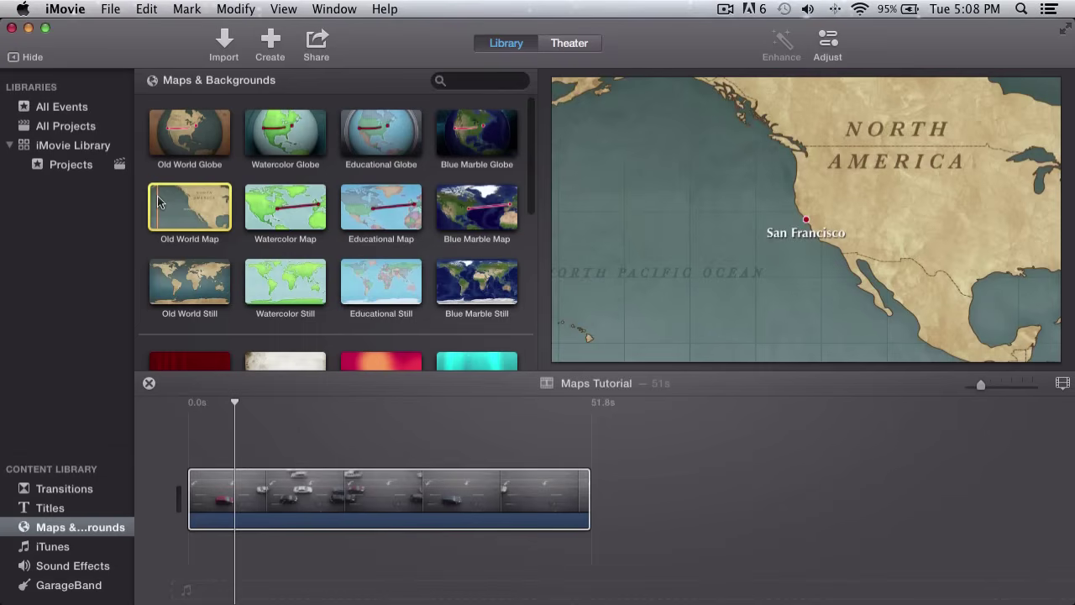
key("space")
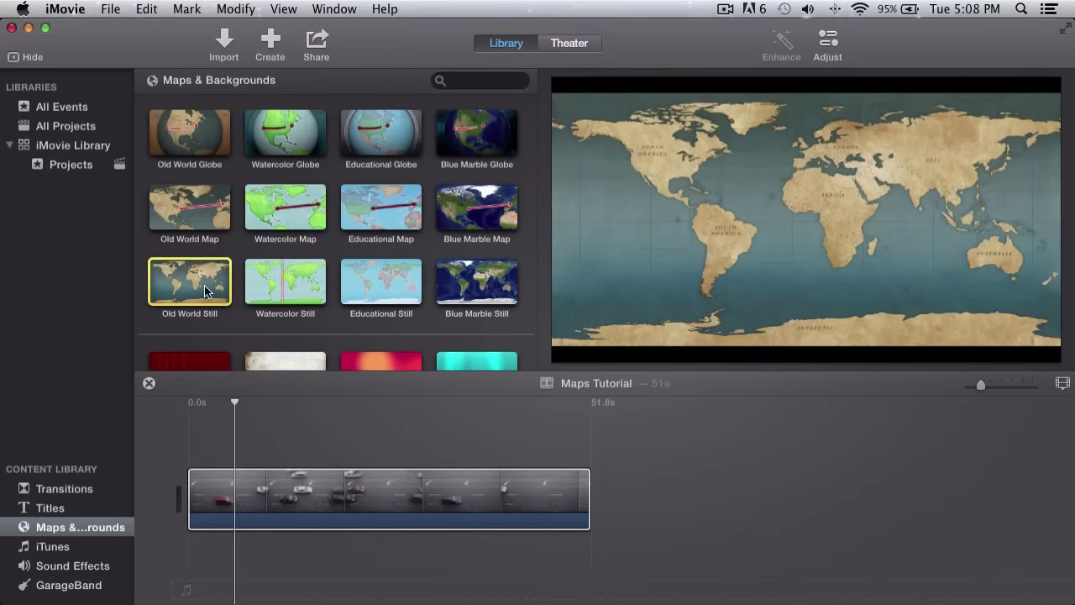
left_click(160, 209)
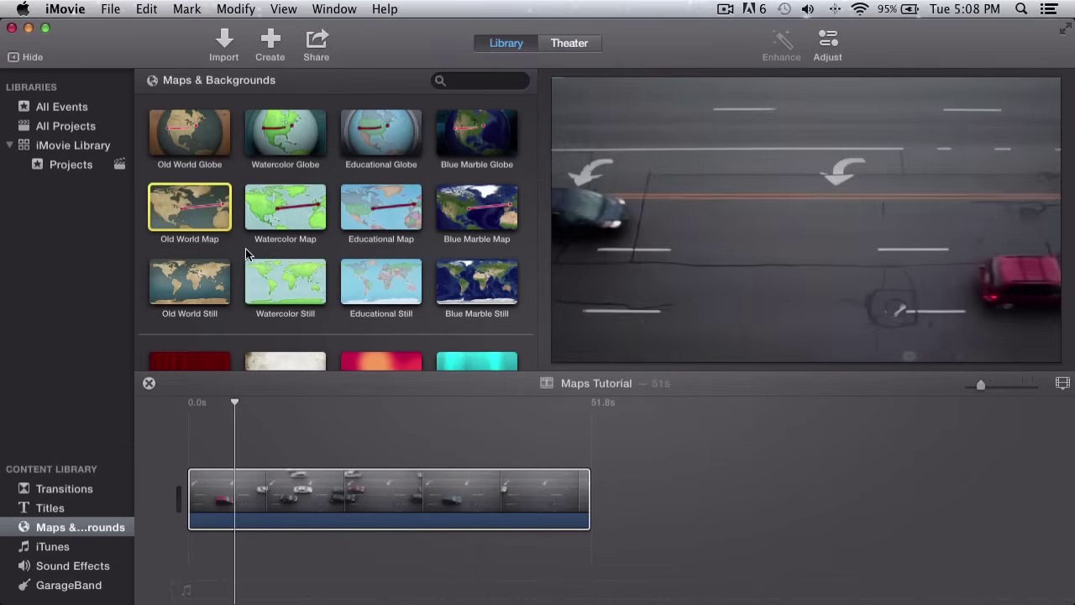
Insert the Old World Globe clip before the traffic footage and select it
left_click(199, 120)
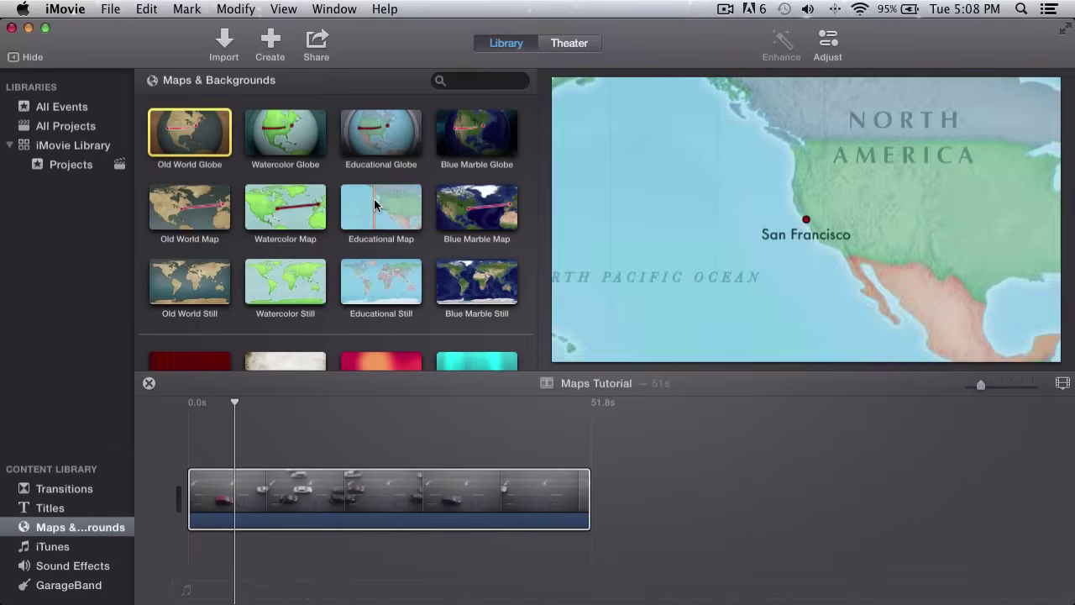
left_click_drag(180, 133, 197, 477)
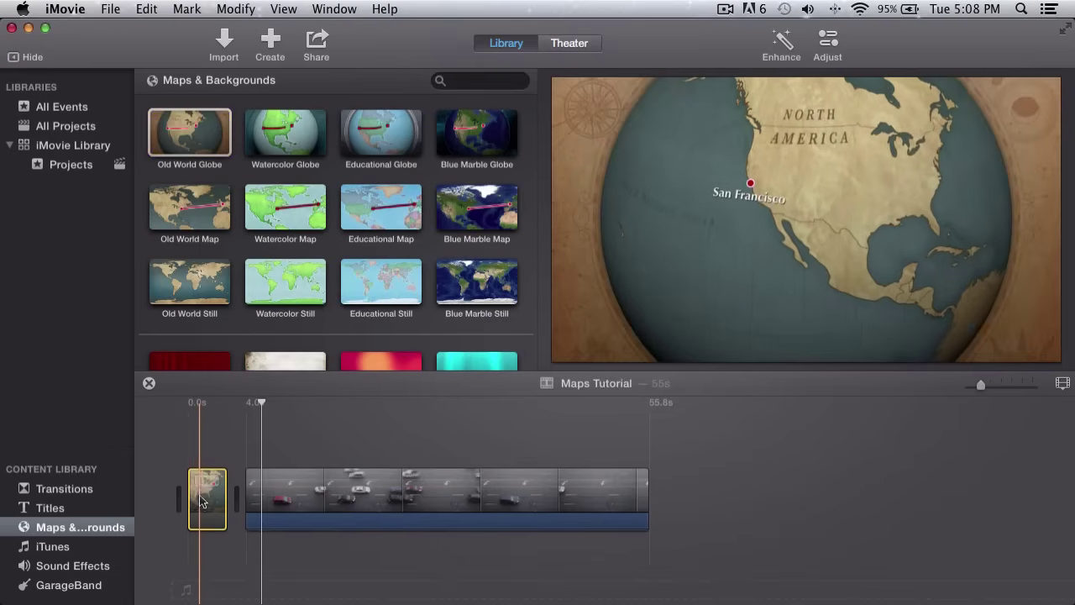
key("Delete")
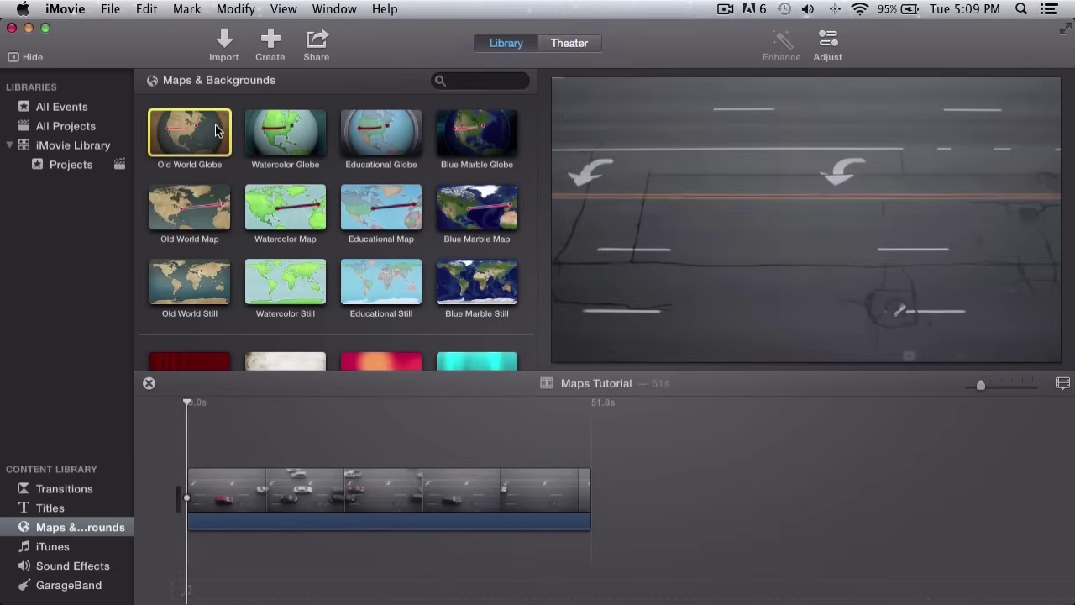
left_click_drag(216, 130, 194, 483)
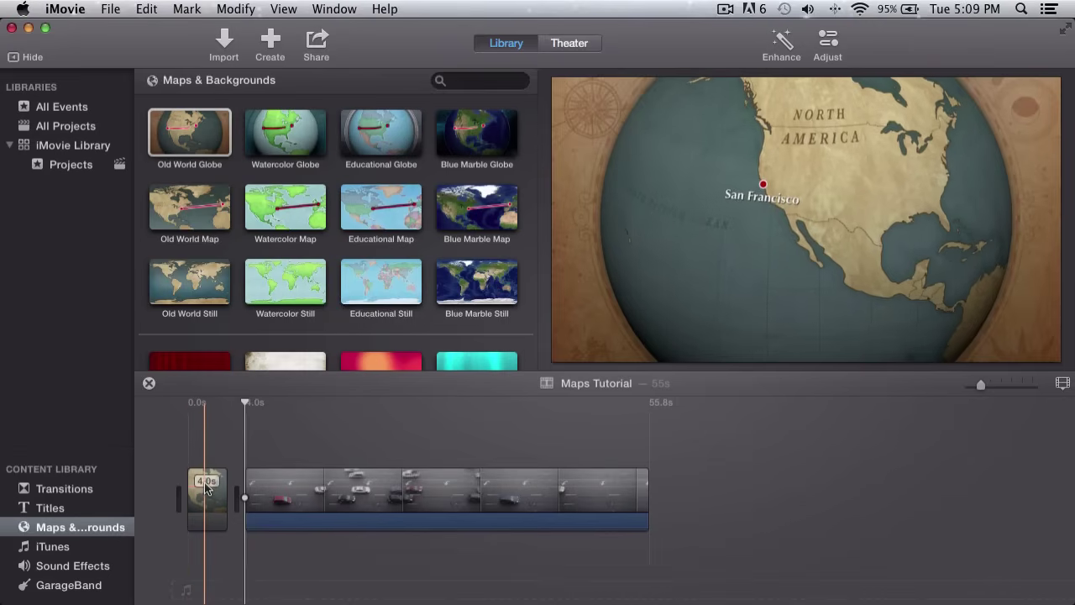
left_click(204, 490)
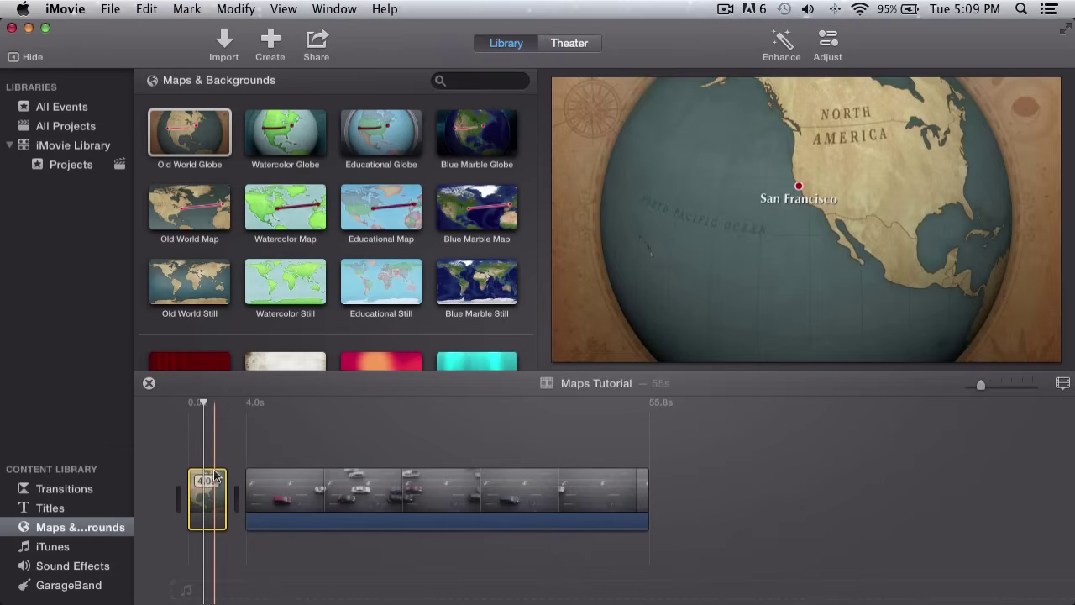
Show the Adjust route and style settings for the globe clip
left_click(825, 42)
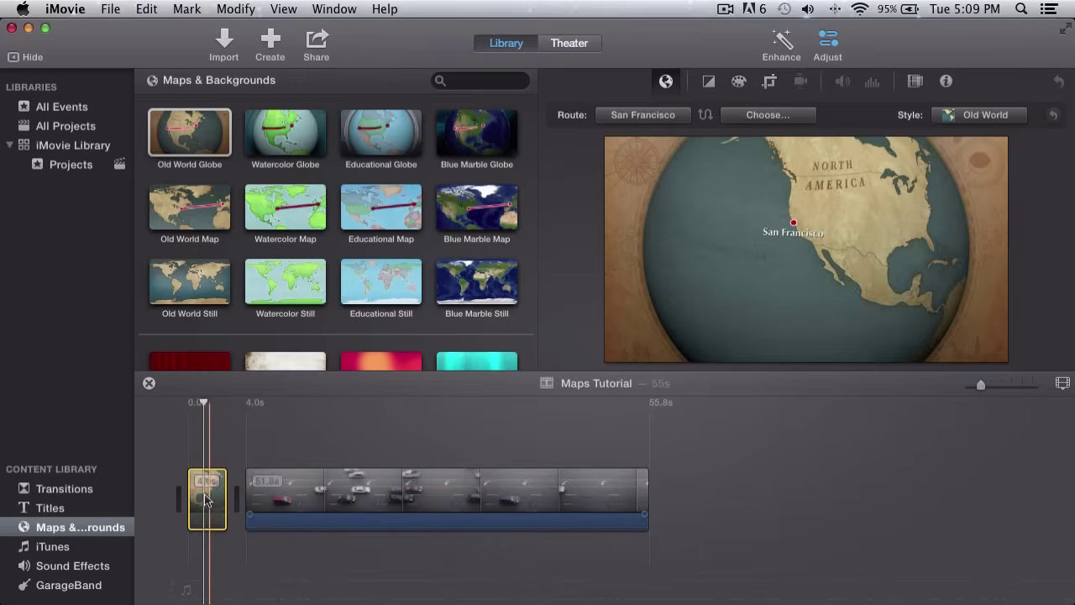
right_click(202, 499)
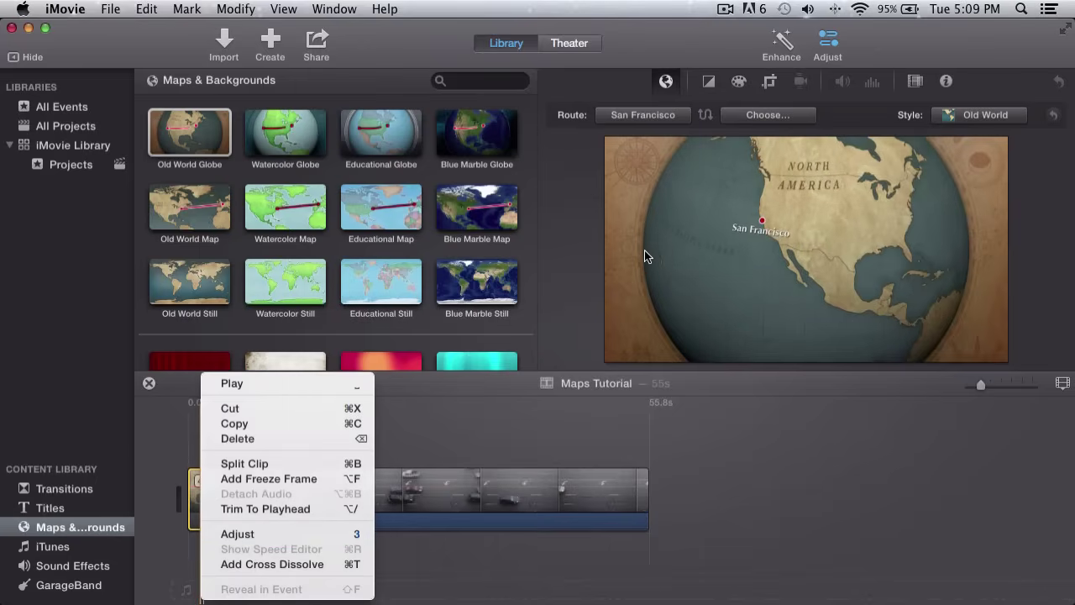
left_click(852, 42)
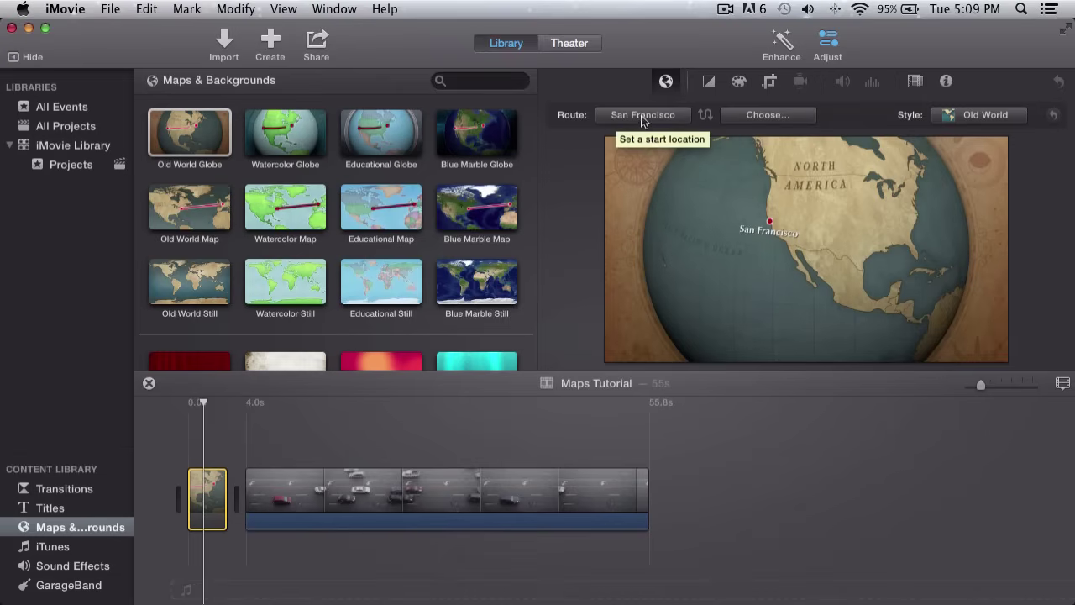
Search Utah and set Salt Lake City as the route's start location
left_click(750, 117)
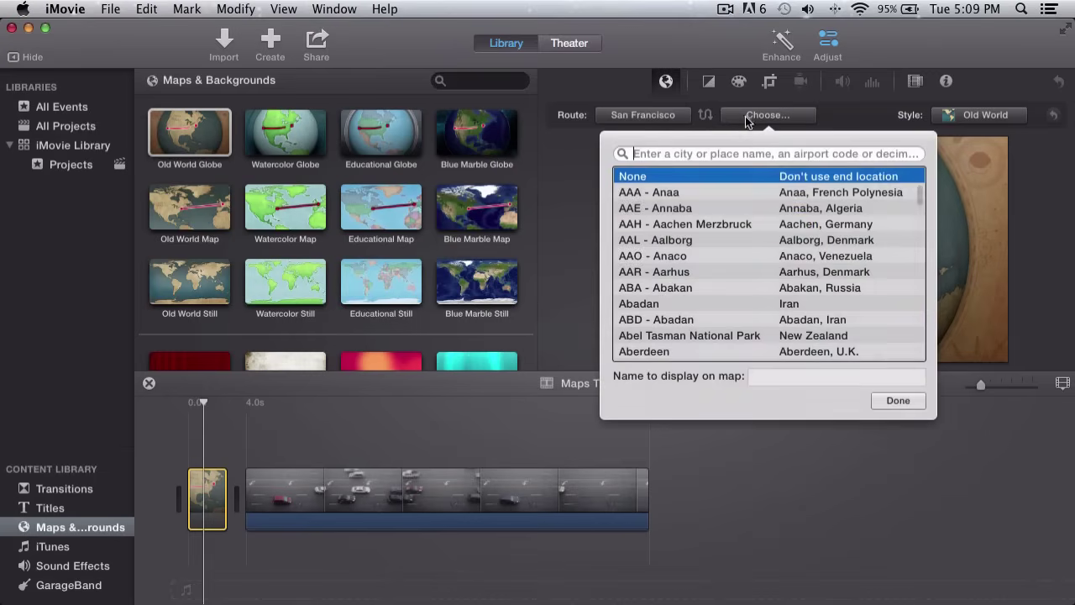
left_click(781, 117)
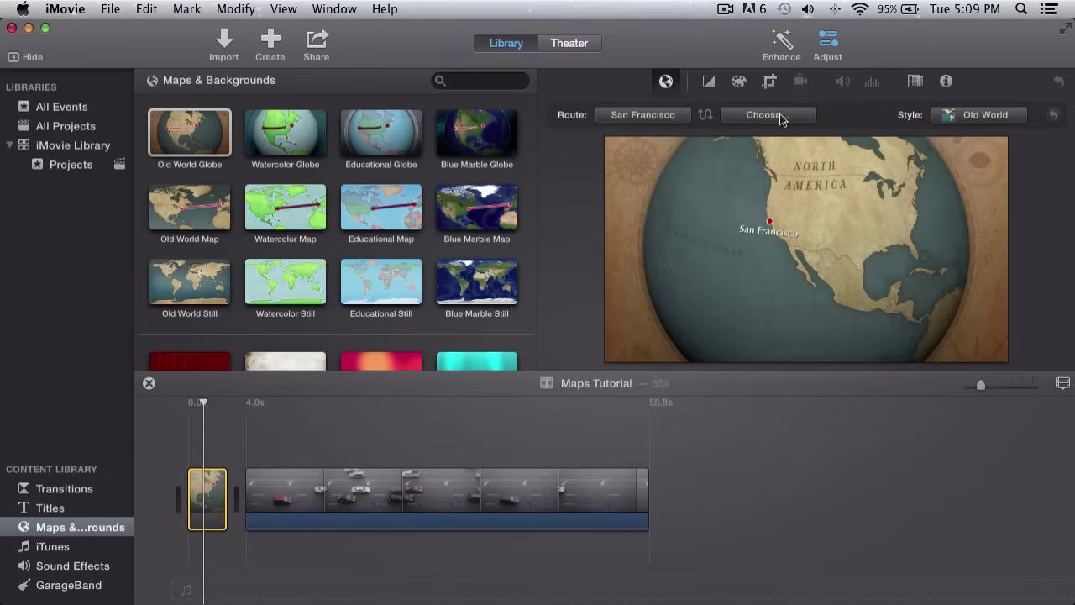
left_click(631, 118)
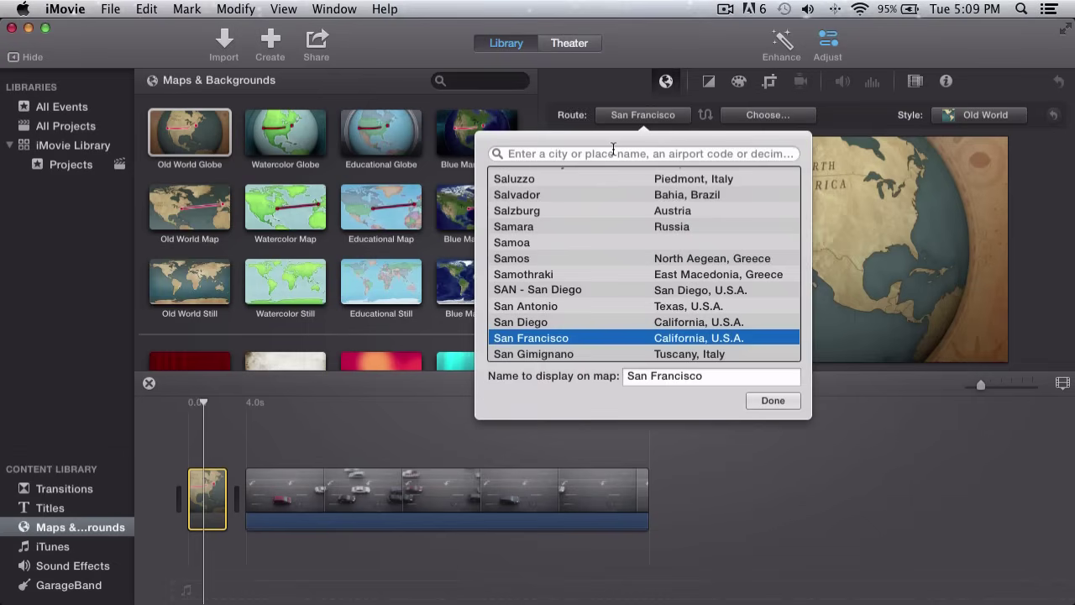
type("Utah")
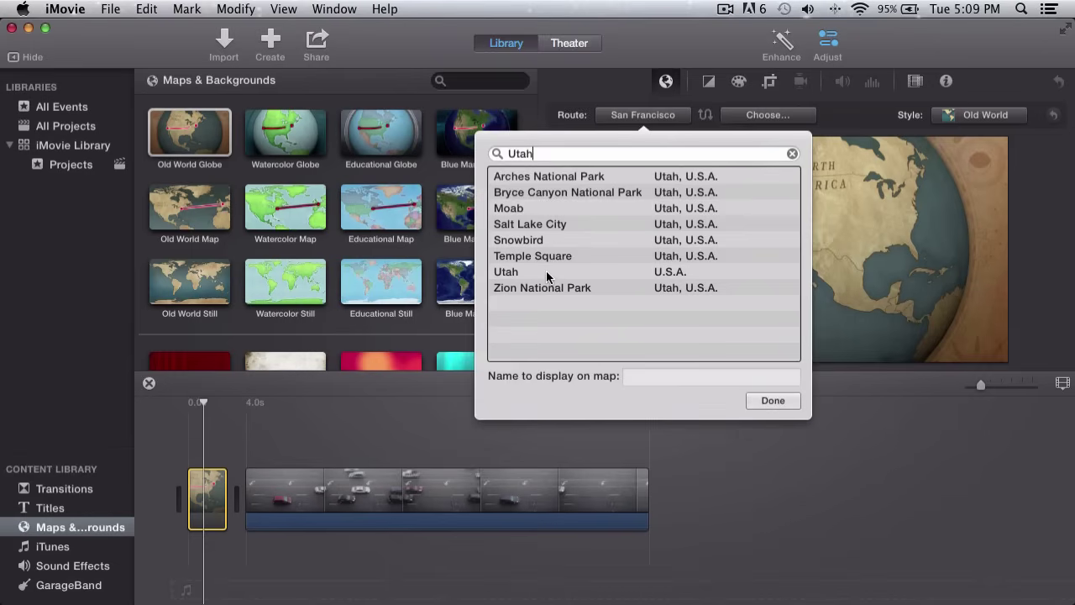
left_click(550, 224)
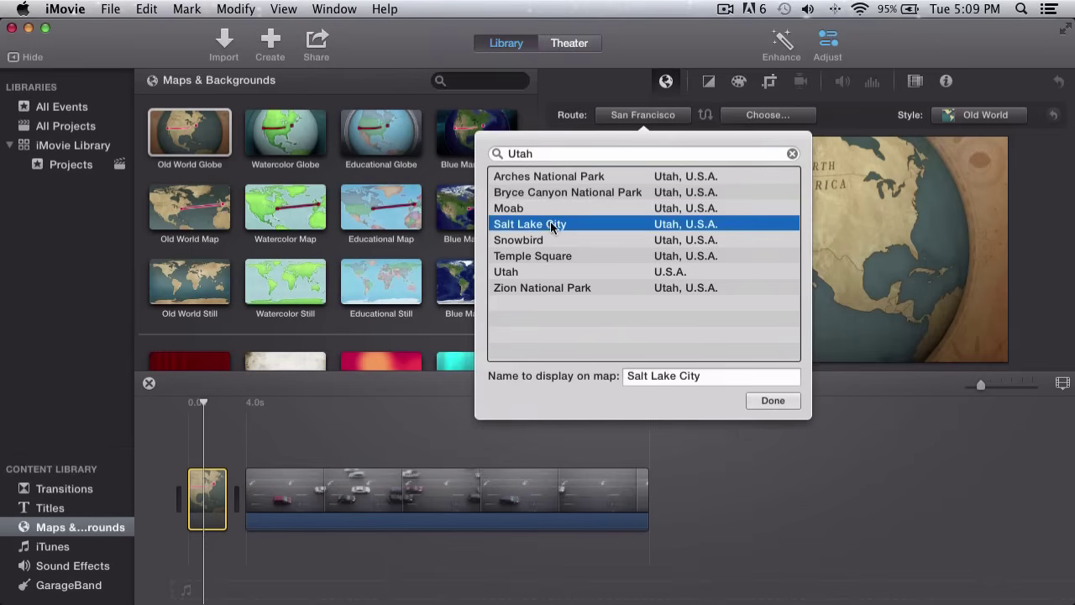
left_click(771, 401)
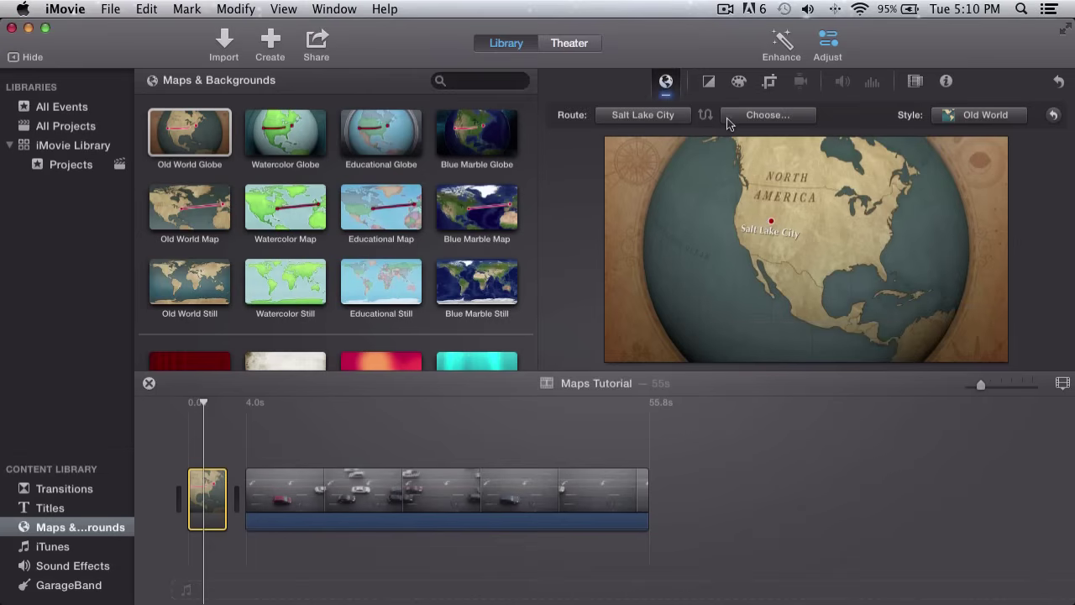
Search 'tokyo' and set Tokyo, Japan as the route's end location
left_click(757, 117)
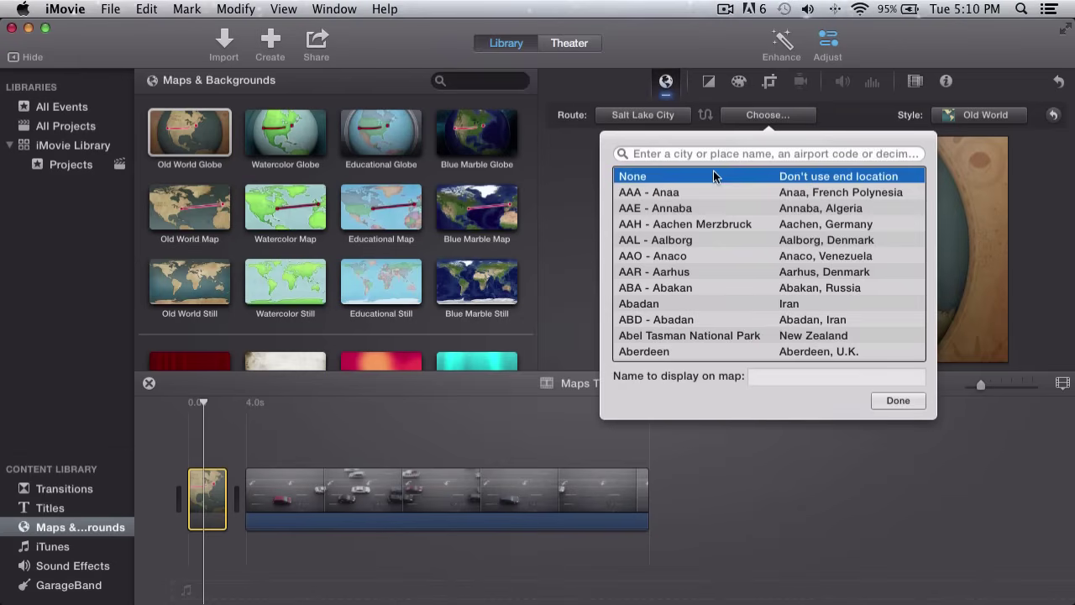
type("japan")
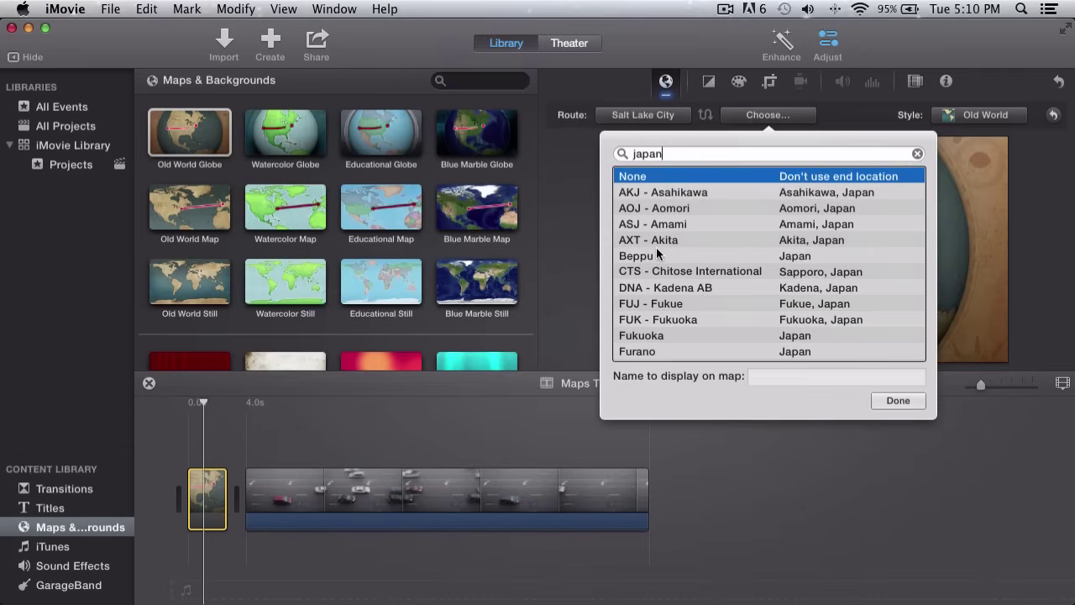
scroll(684, 290, "down", 10)
scroll(684, 289, "down", 15)
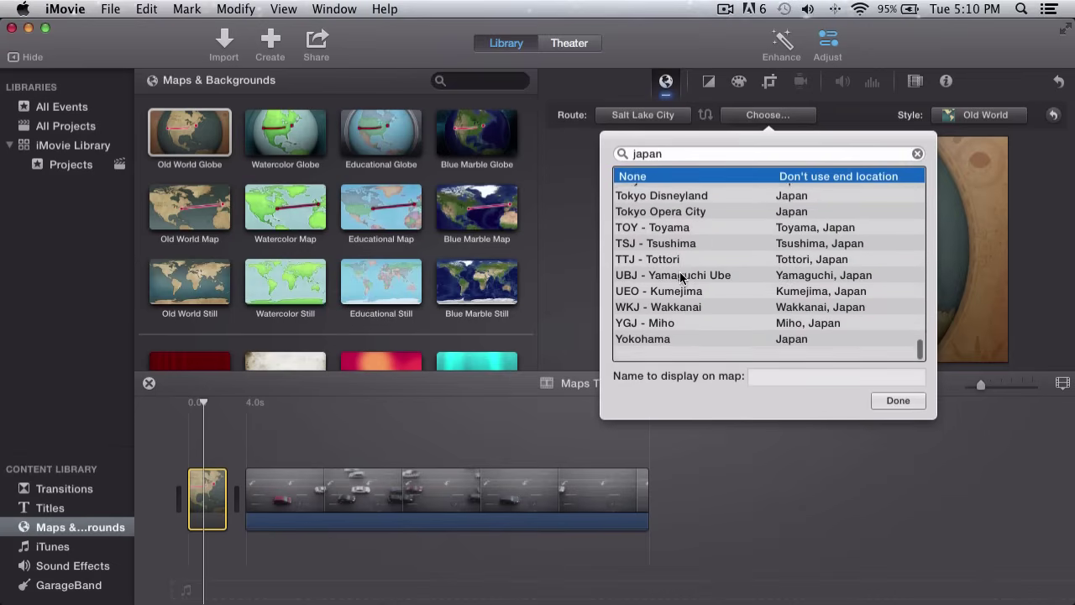
scroll(687, 311, "up", 20)
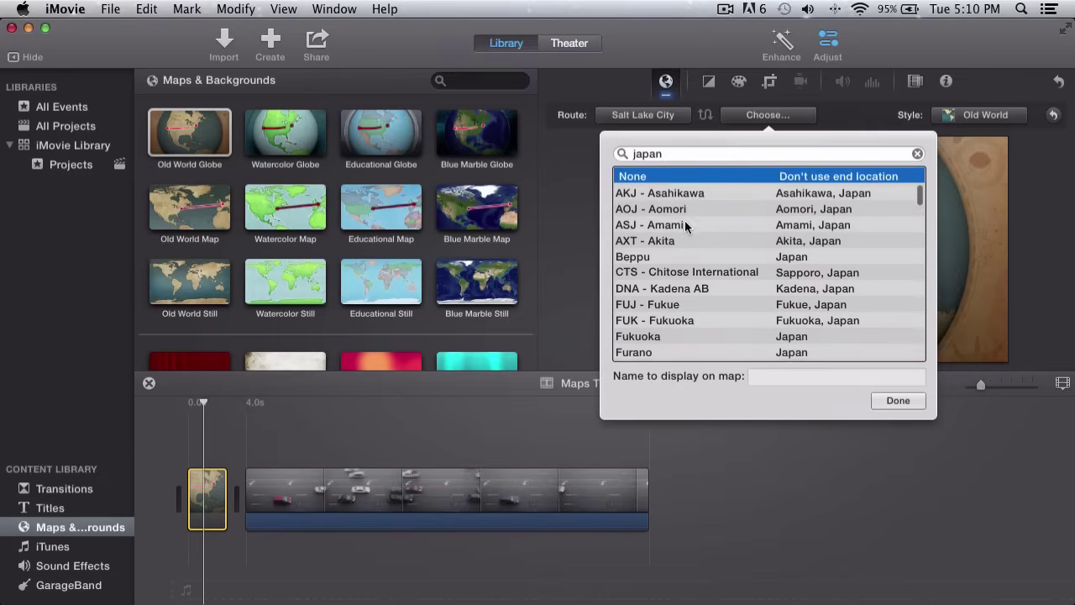
key("BackSpace")
key("BackSpace")
key("BackSpace")
key("BackSpace")
key("BackSpace")
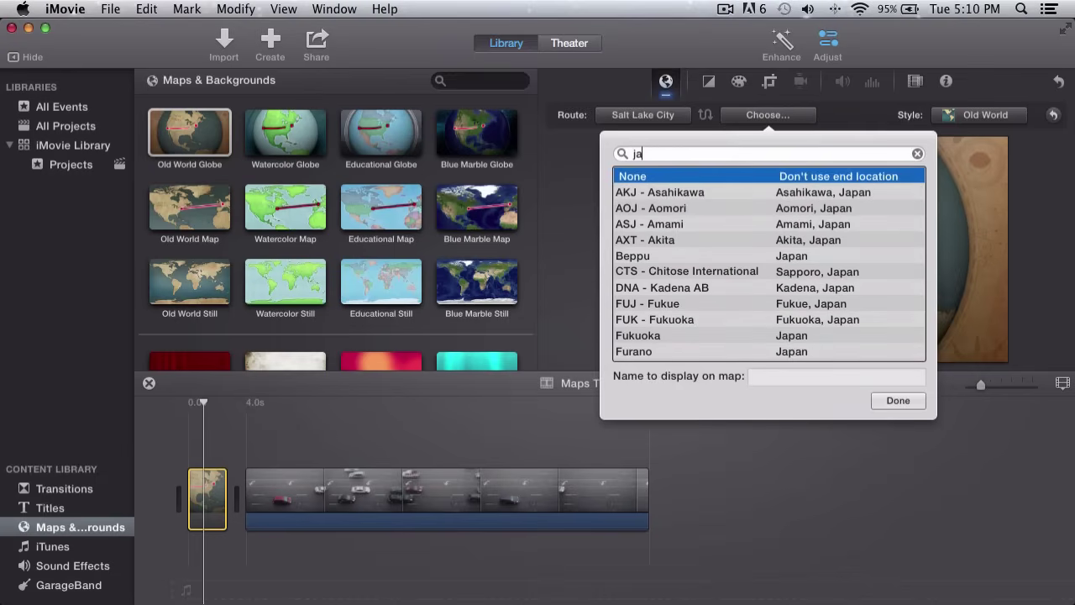
type("tol")
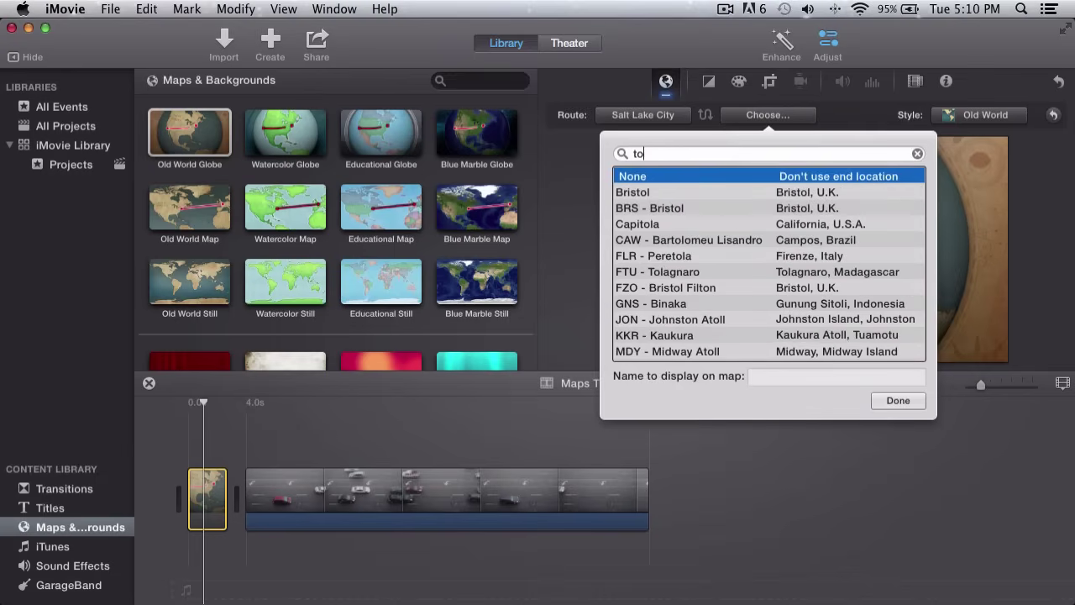
key("BackSpace")
type("kyo")
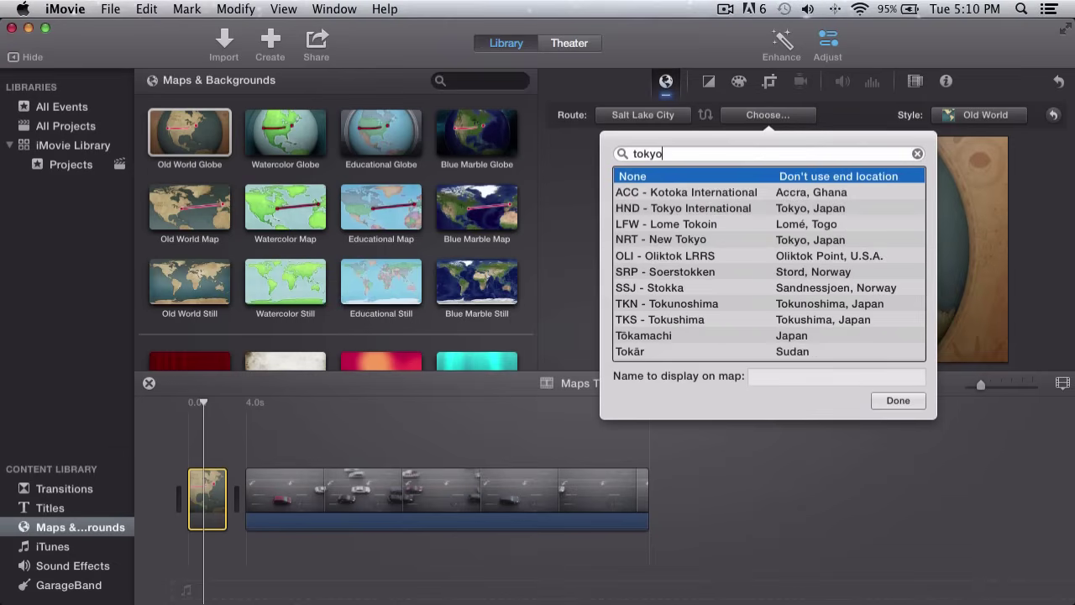
left_click(736, 224)
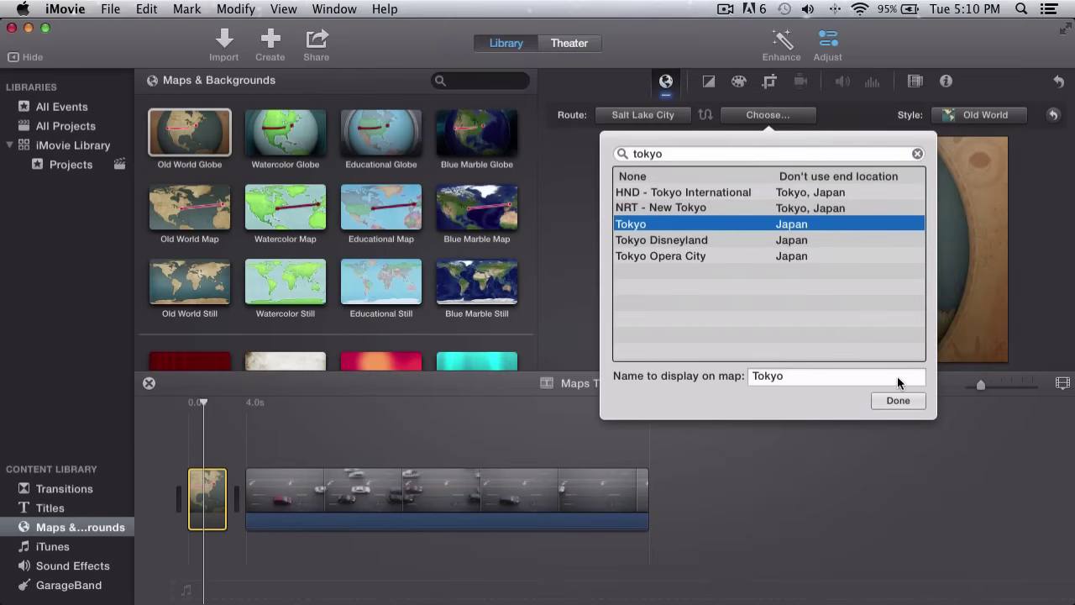
left_click(897, 402)
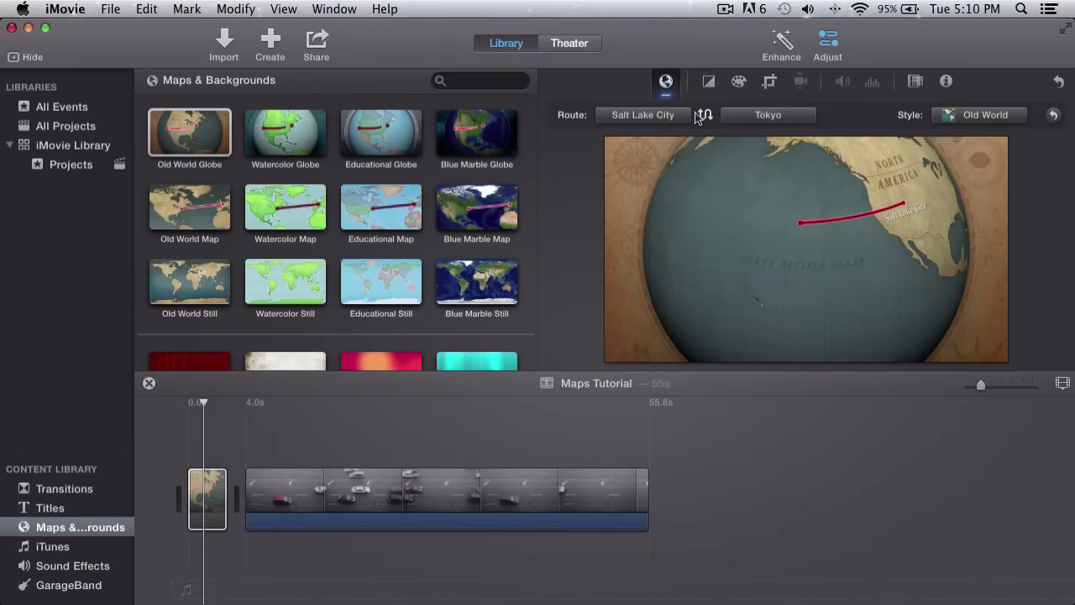
left_click(706, 116)
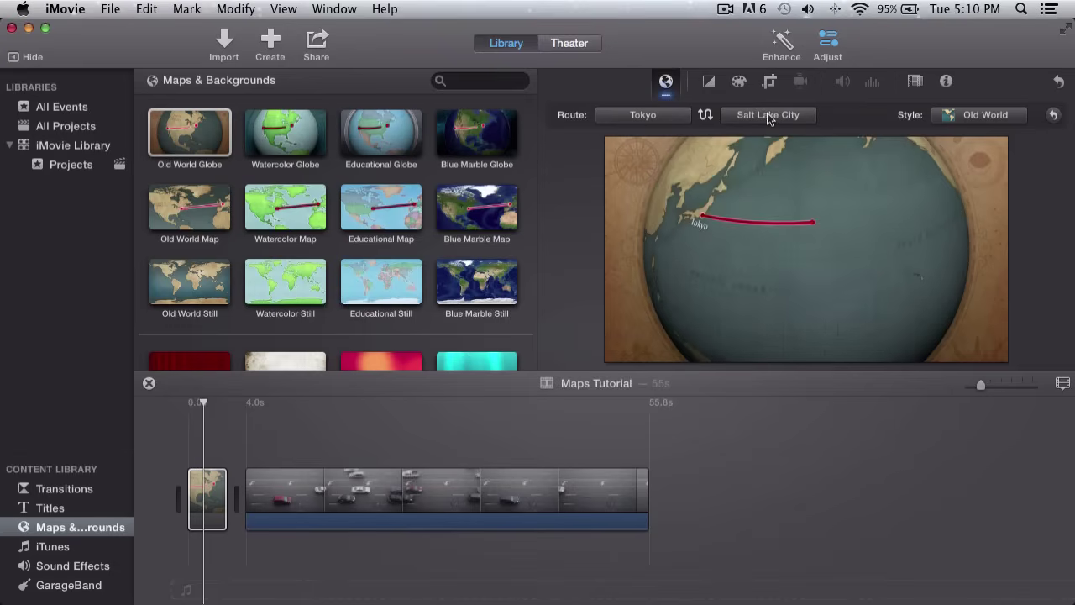
left_click(706, 116)
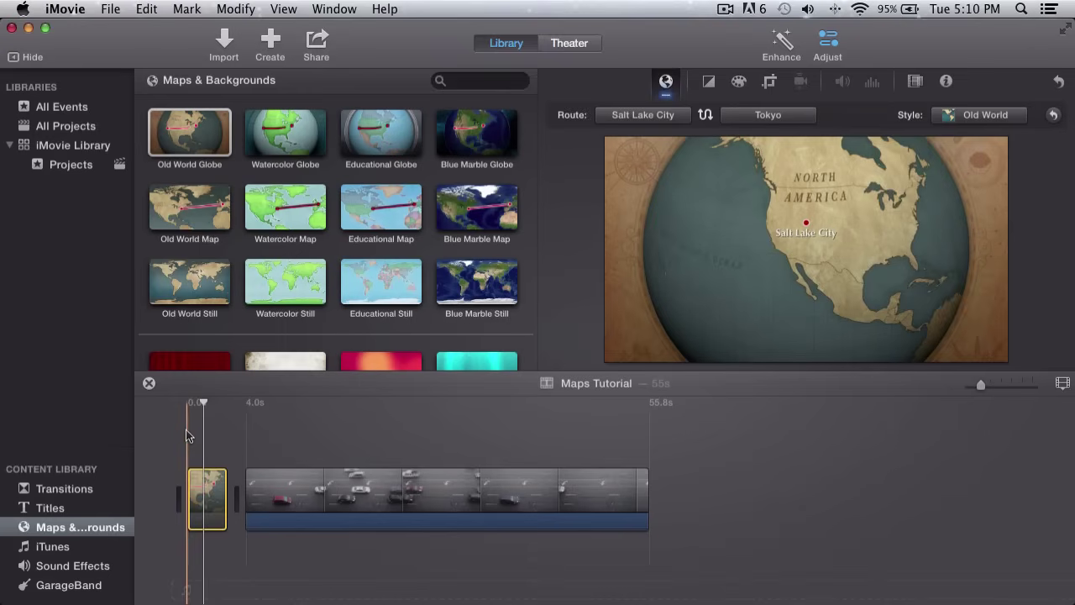
left_click(186, 434)
key("space")
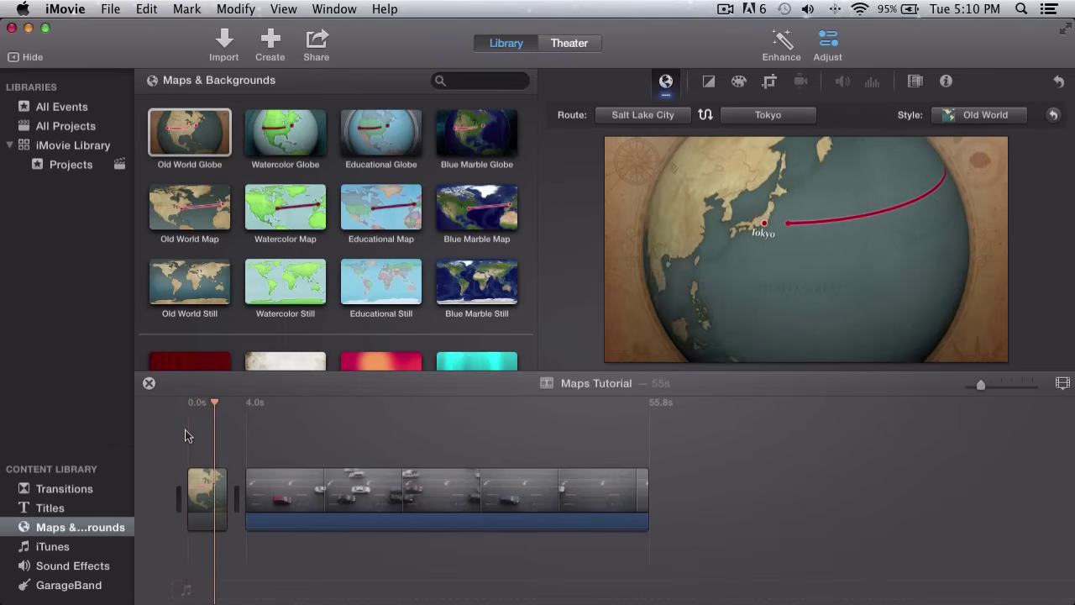
key("space")
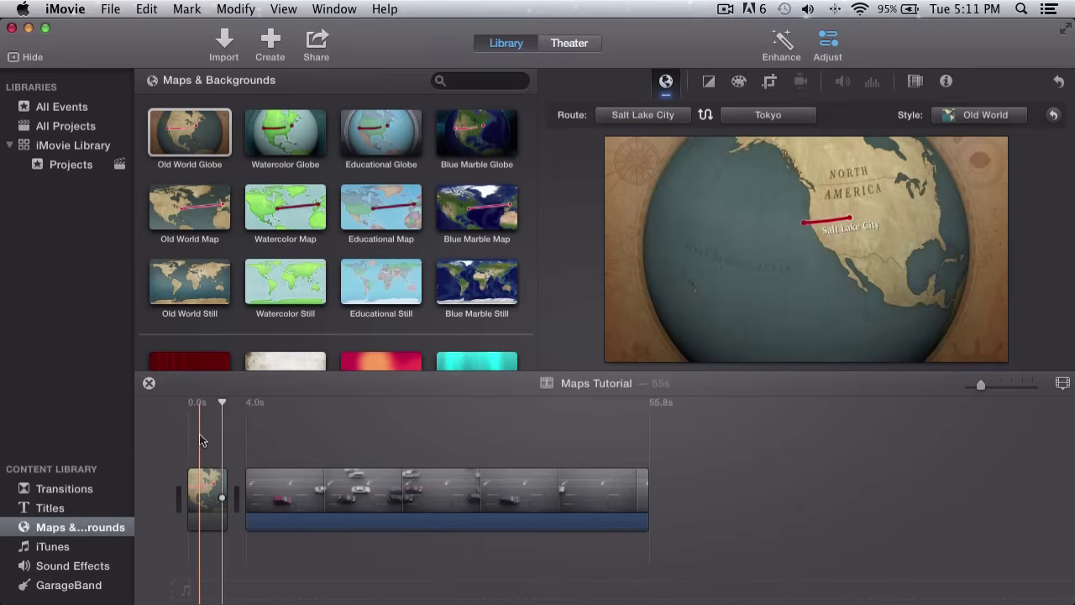
left_click(199, 435)
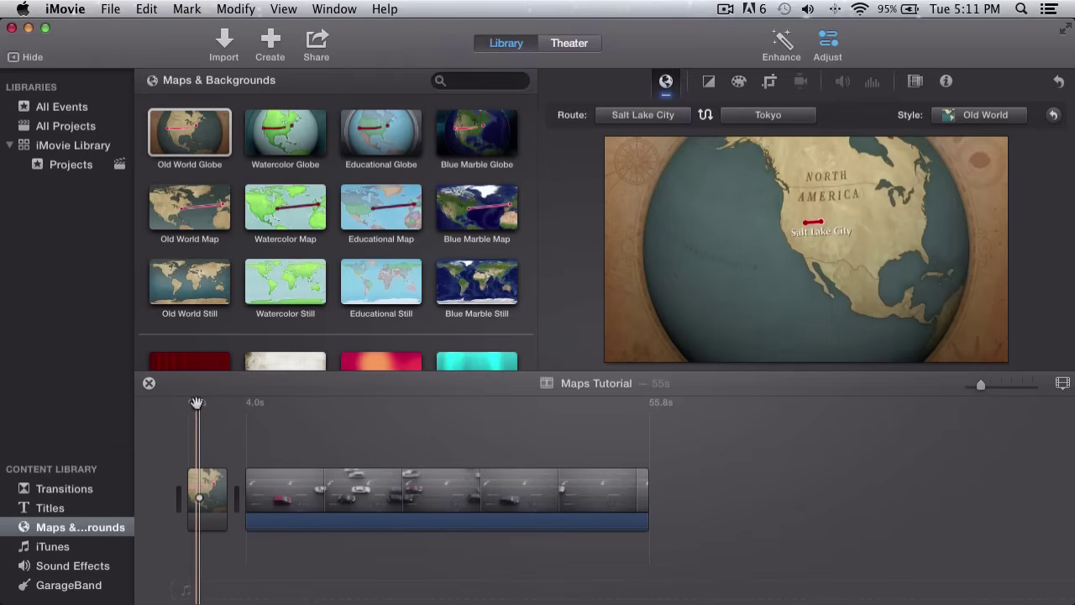
key("space")
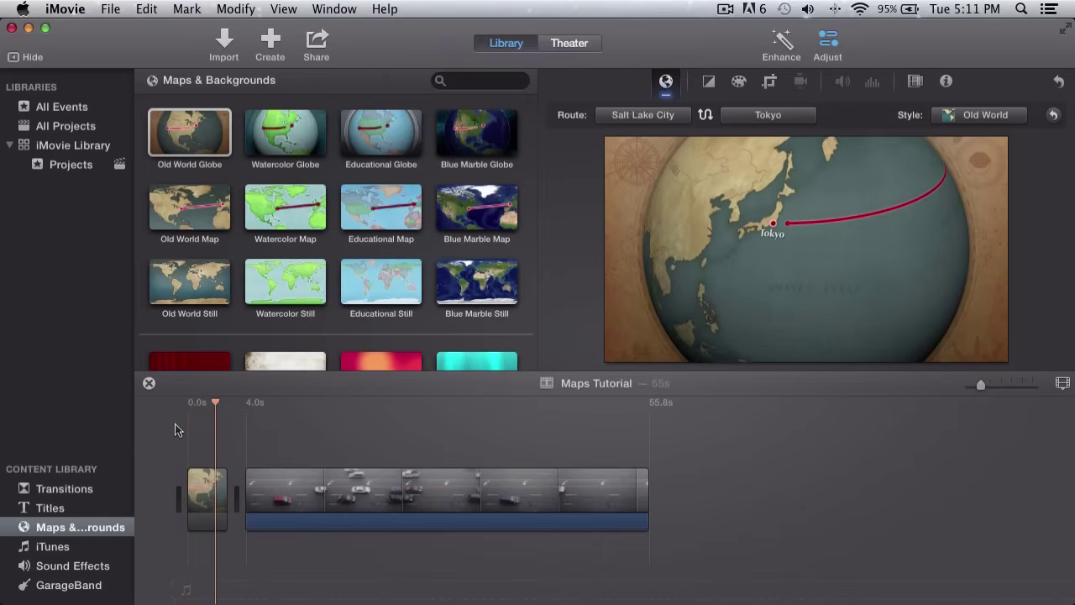
Preview the globe and map backgrounds, then delete the Old World Globe clip
left_click(294, 136)
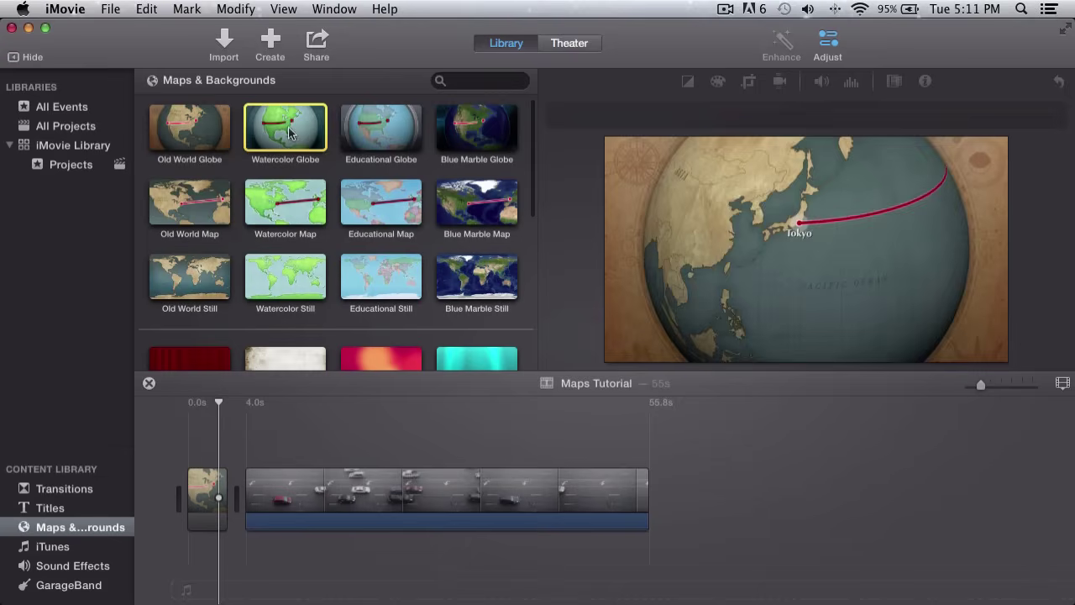
left_click(476, 128)
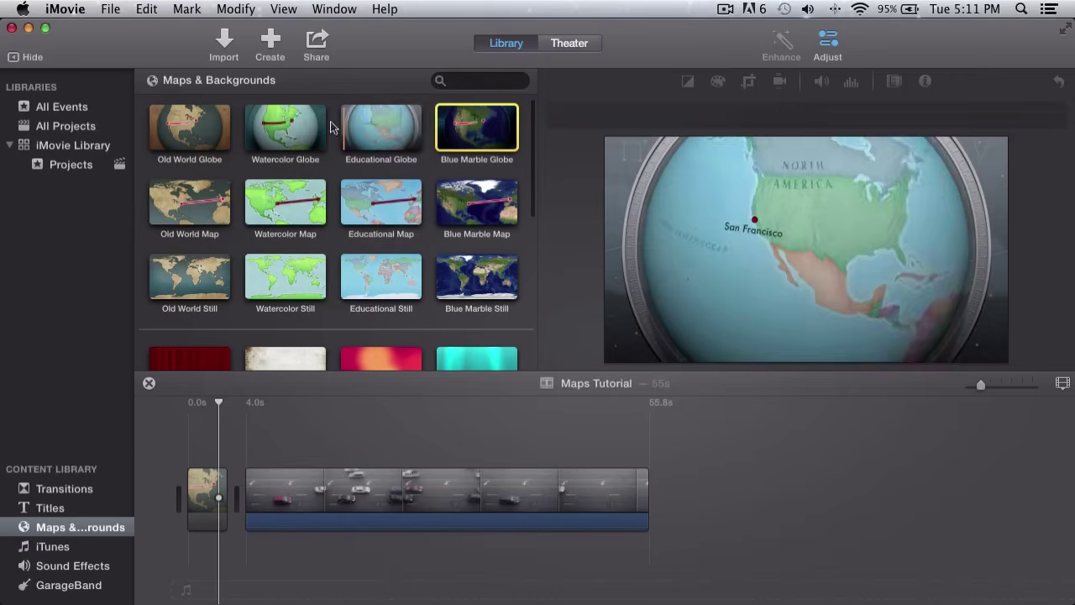
left_click(190, 202)
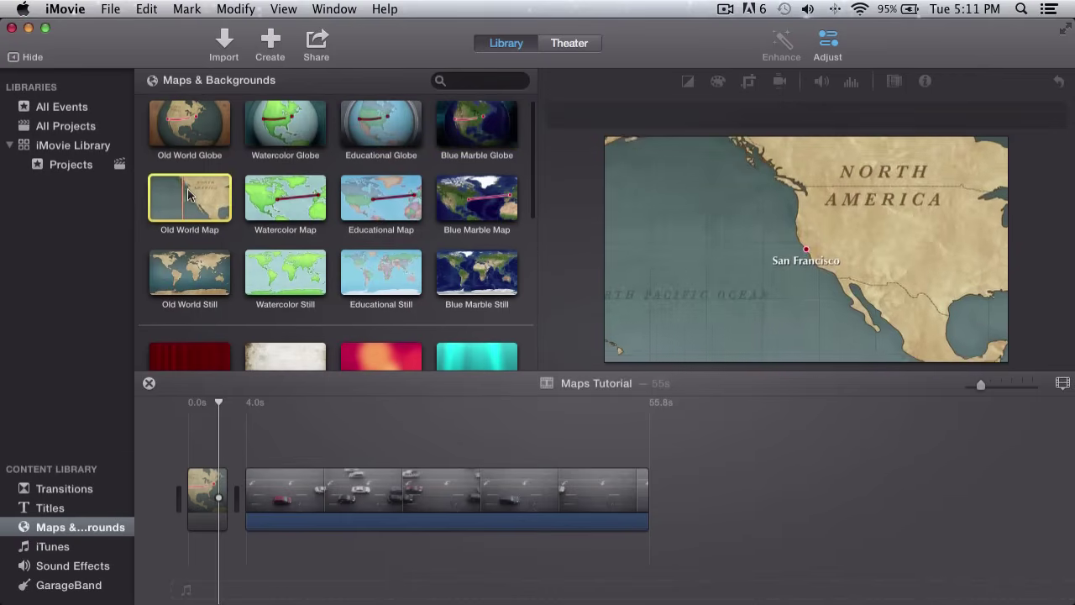
left_click(208, 491)
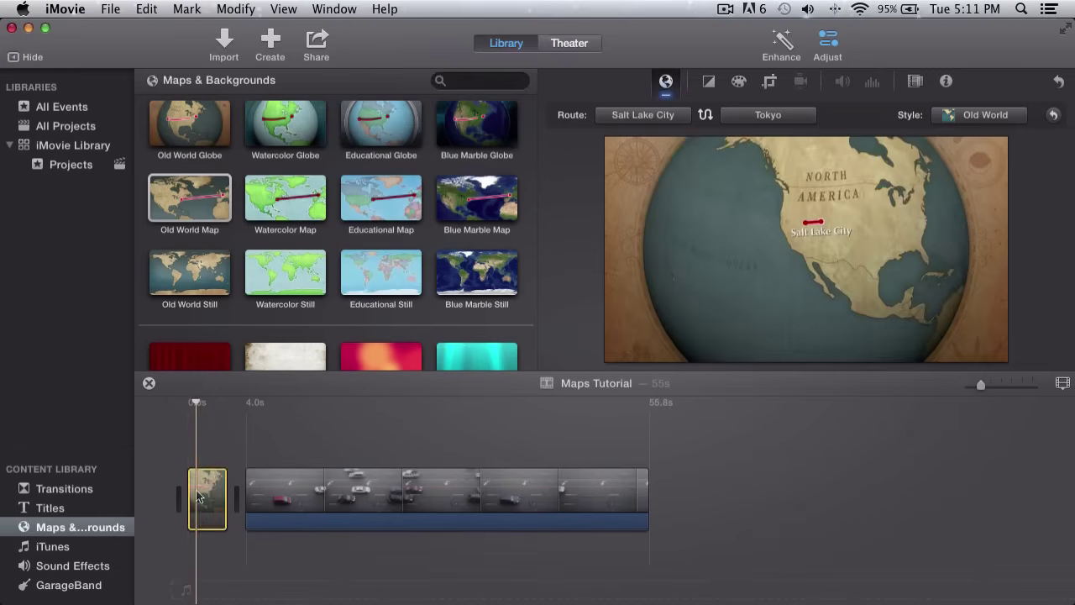
key("Delete")
Place the Educational Map clip at the timeline start and move the playhead into it
left_click(296, 205)
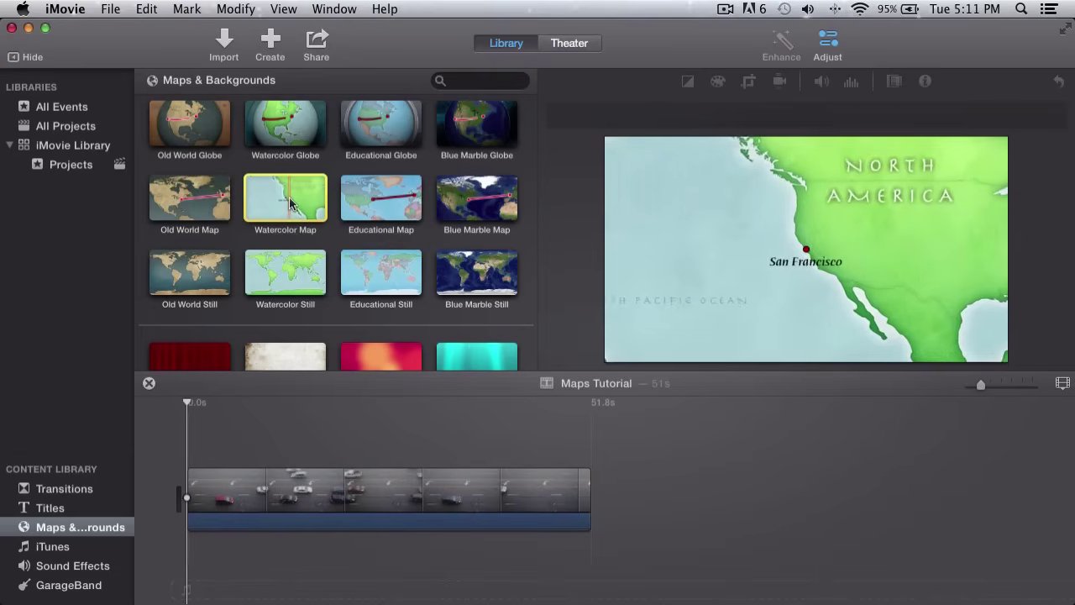
left_click(380, 200)
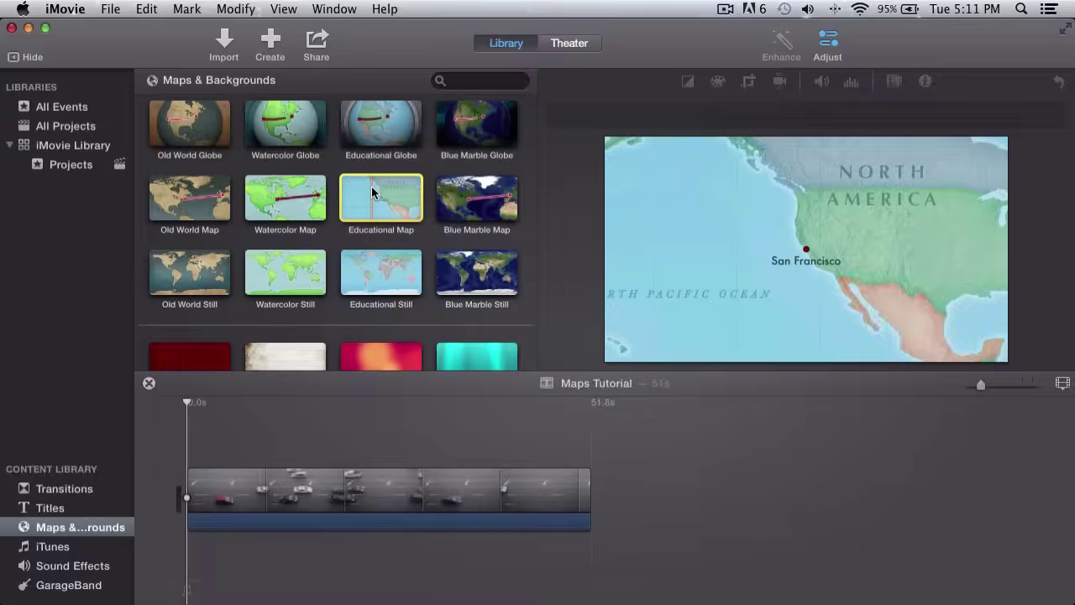
left_click_drag(380, 200, 198, 478)
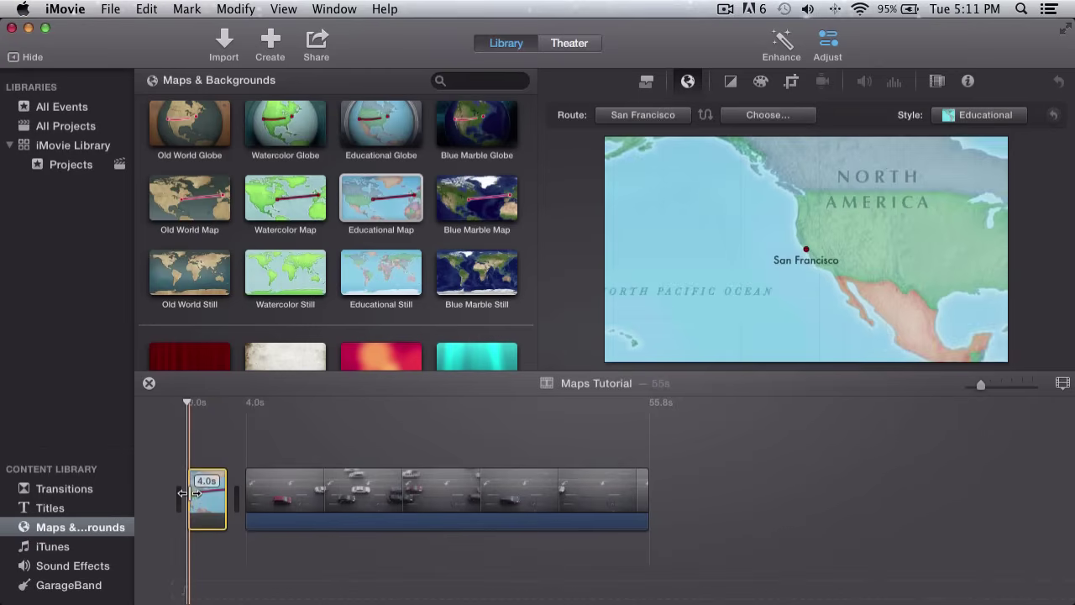
left_click(210, 496)
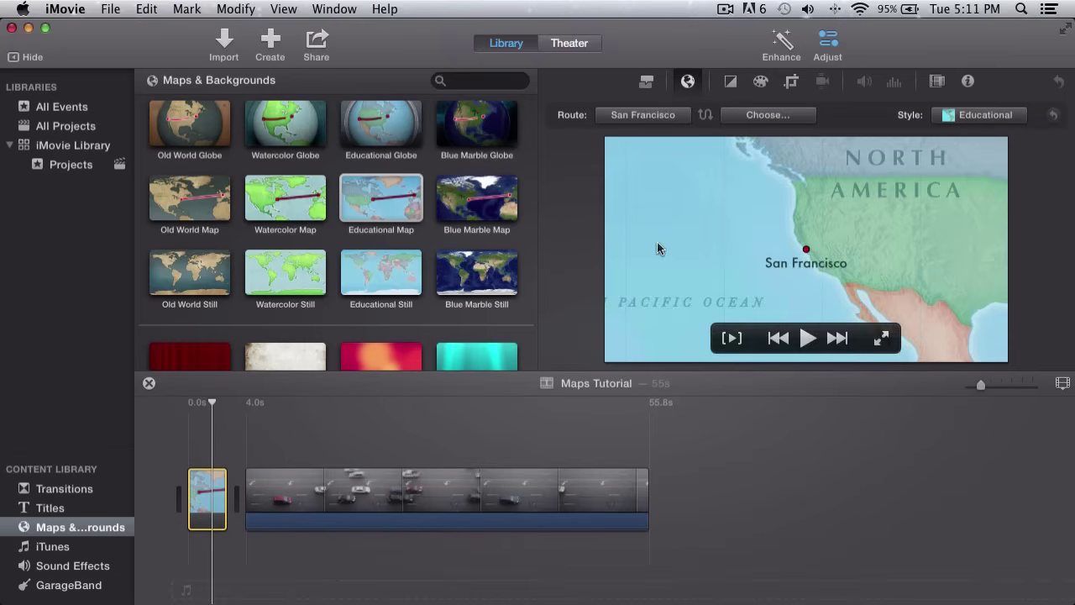
left_click(827, 42)
left_click(827, 42)
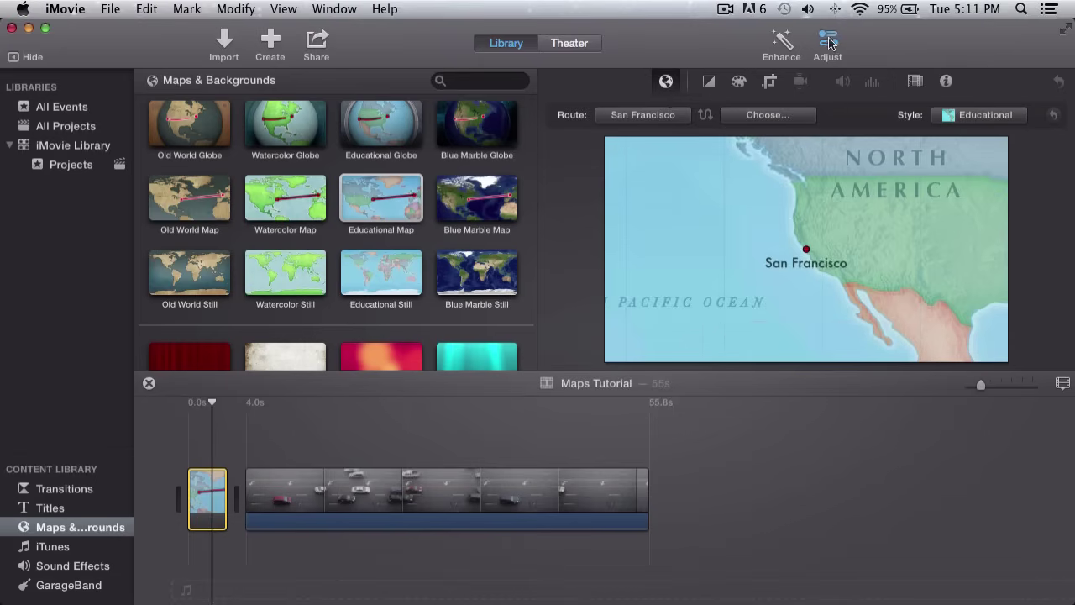
left_click(827, 42)
left_click(831, 43)
left_click(964, 118)
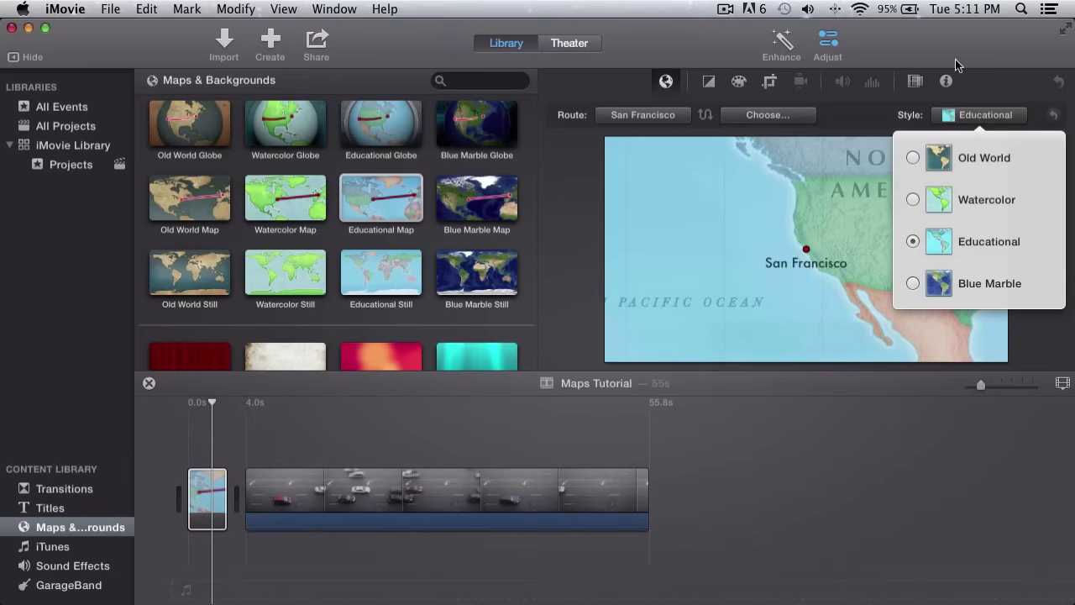
left_click(1011, 101)
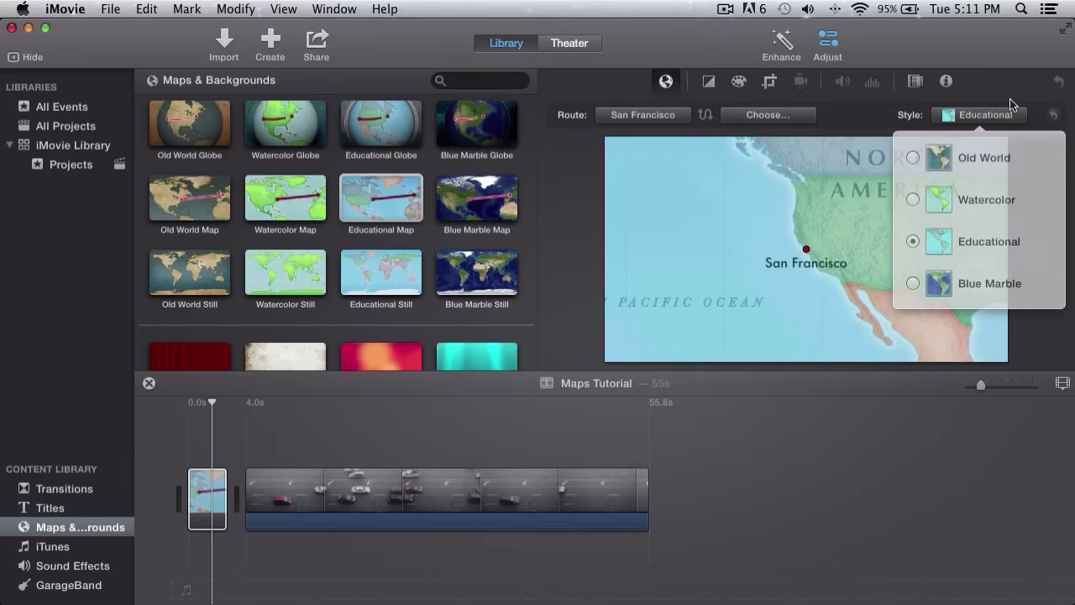
Set Chicago as the route's start location
left_click(622, 118)
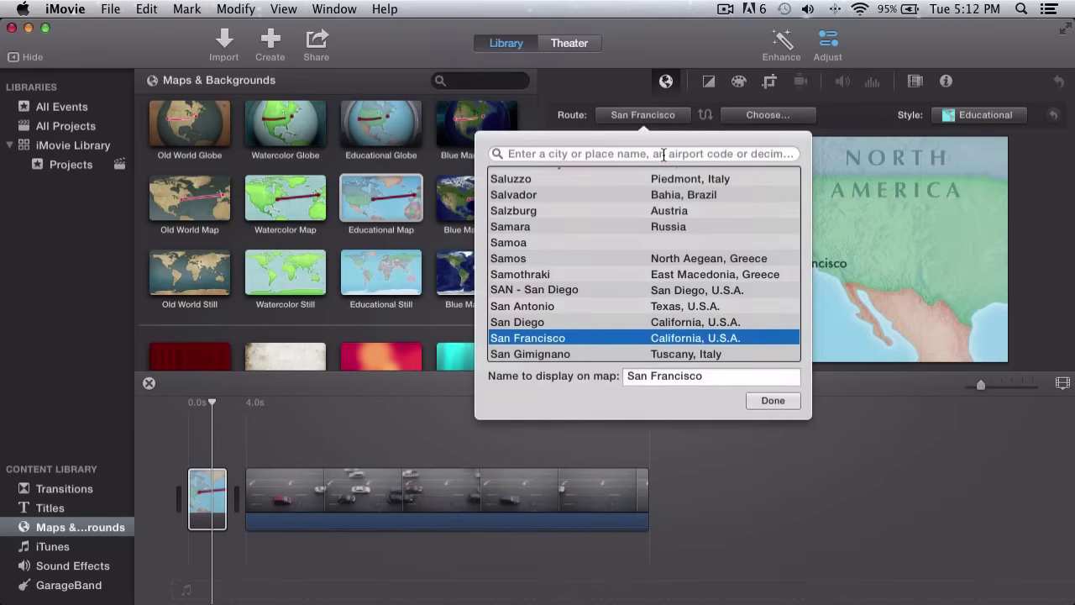
type("chic")
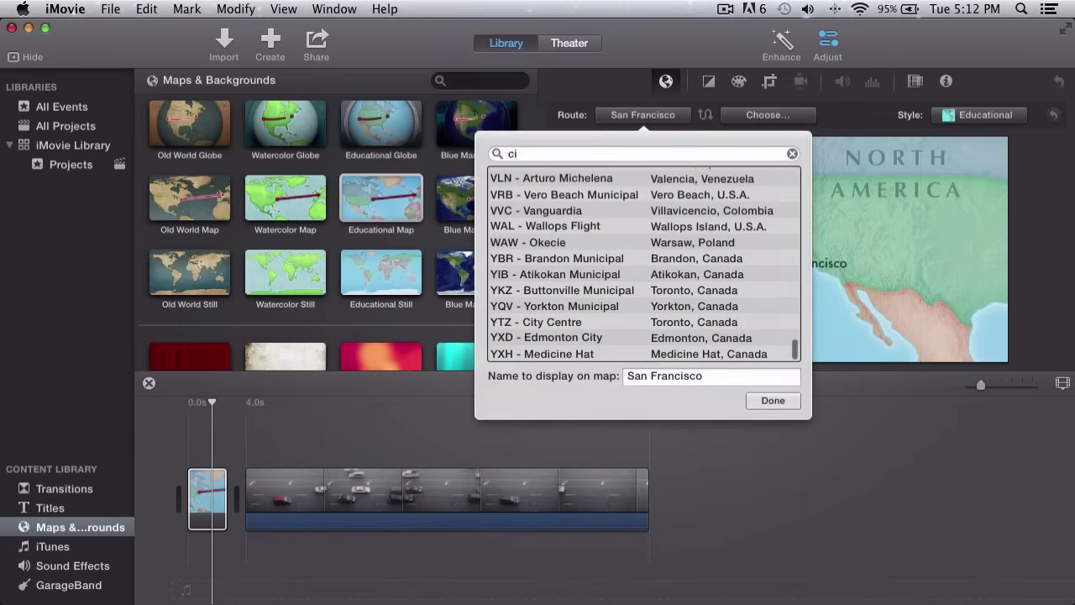
type("ago")
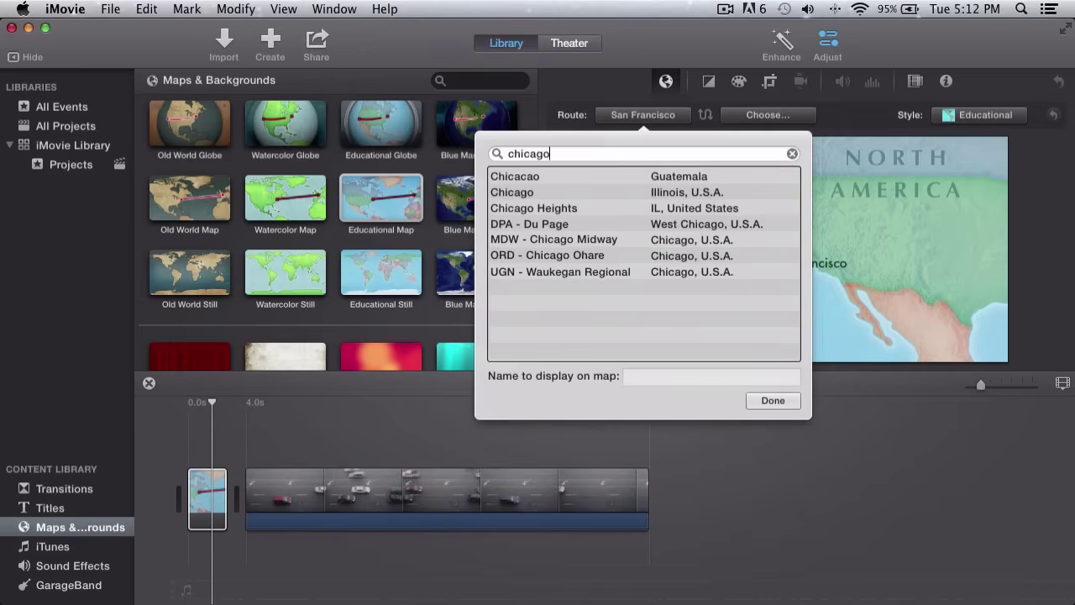
left_click(771, 402)
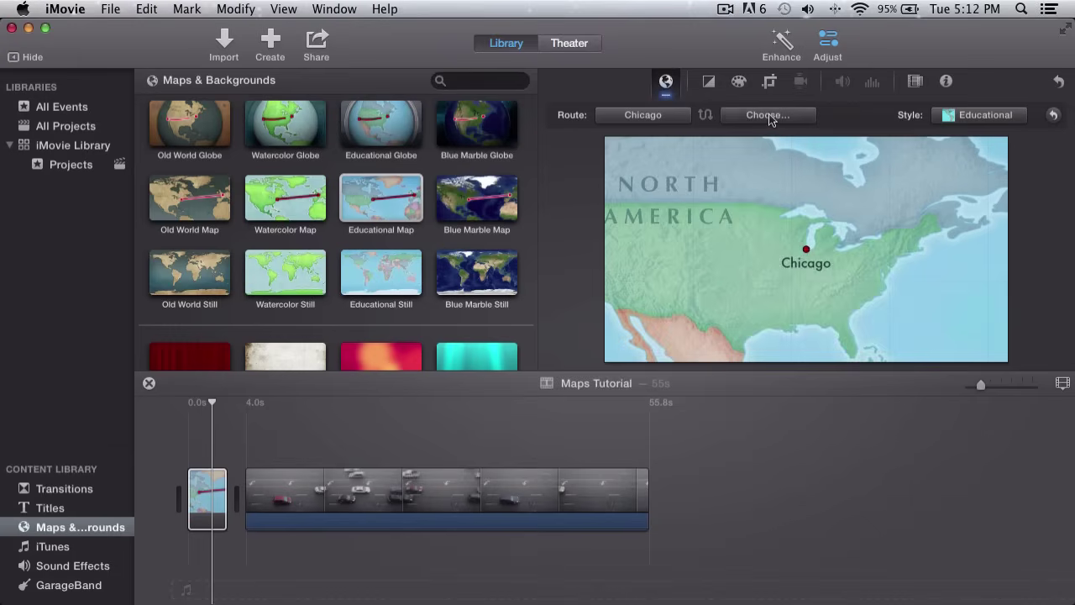
Set Arizona as the route's end location
left_click(769, 117)
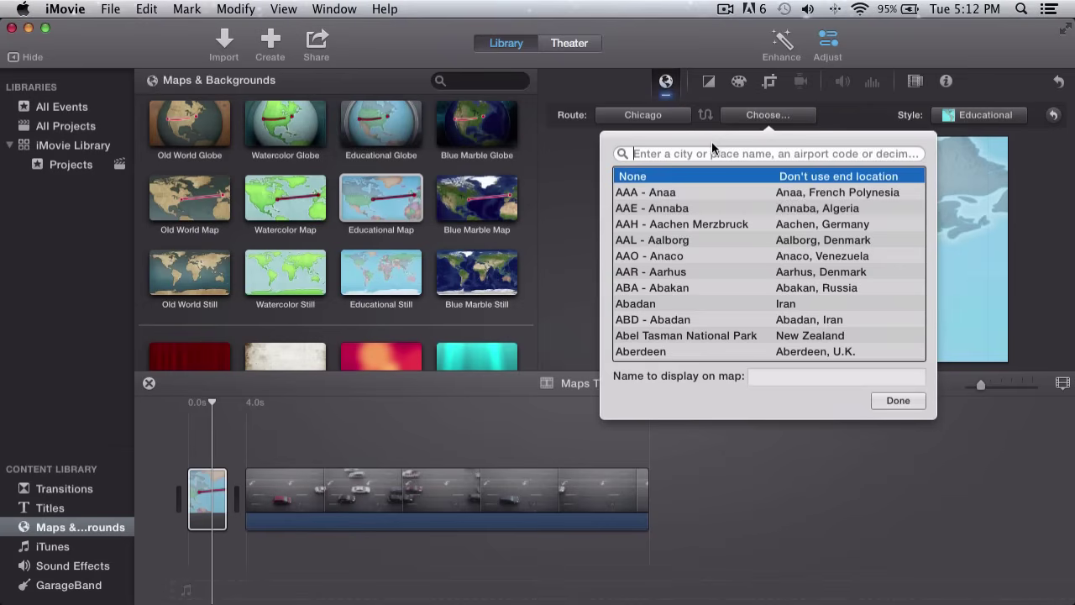
type("ari")
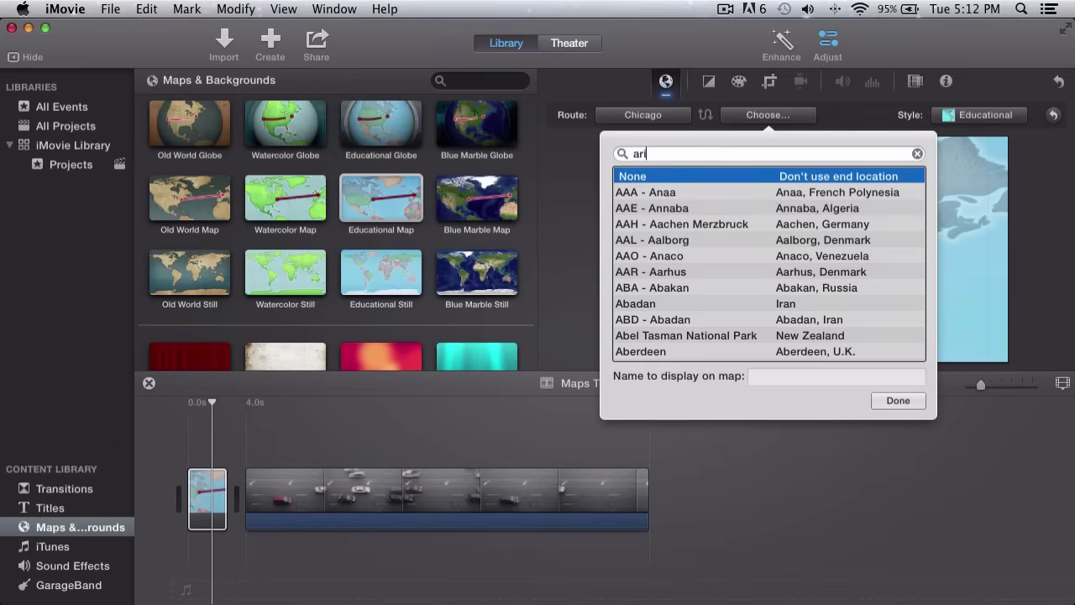
type("zona")
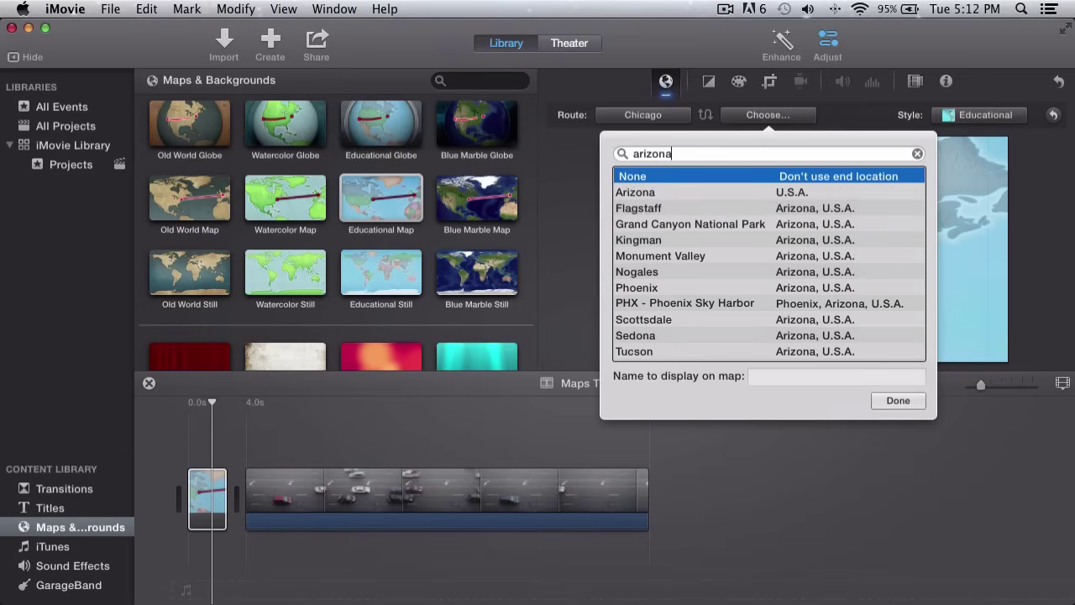
left_click(817, 193)
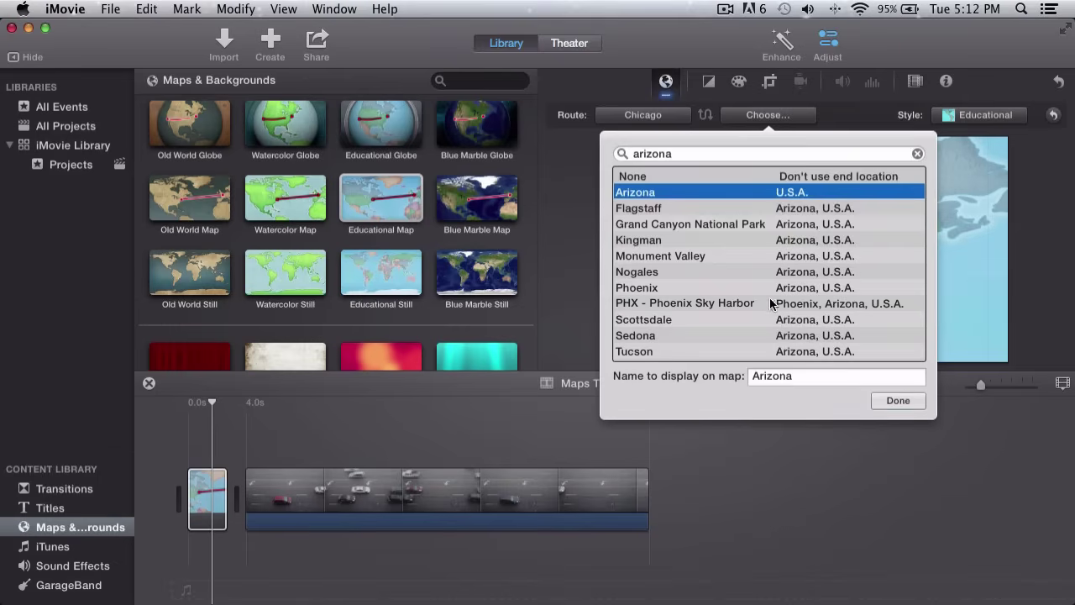
key("Return")
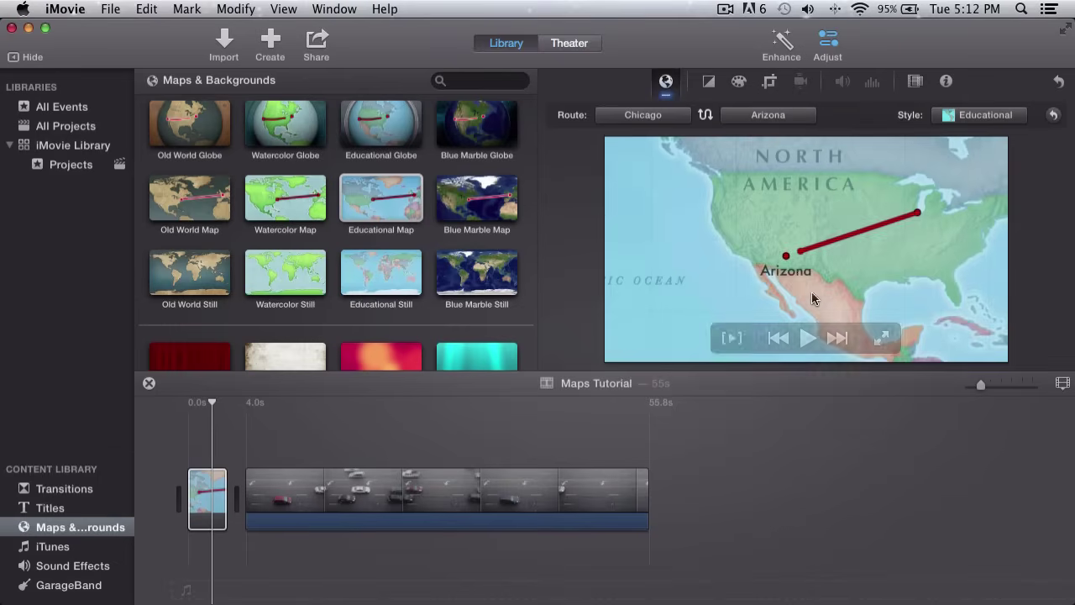
left_click(704, 115)
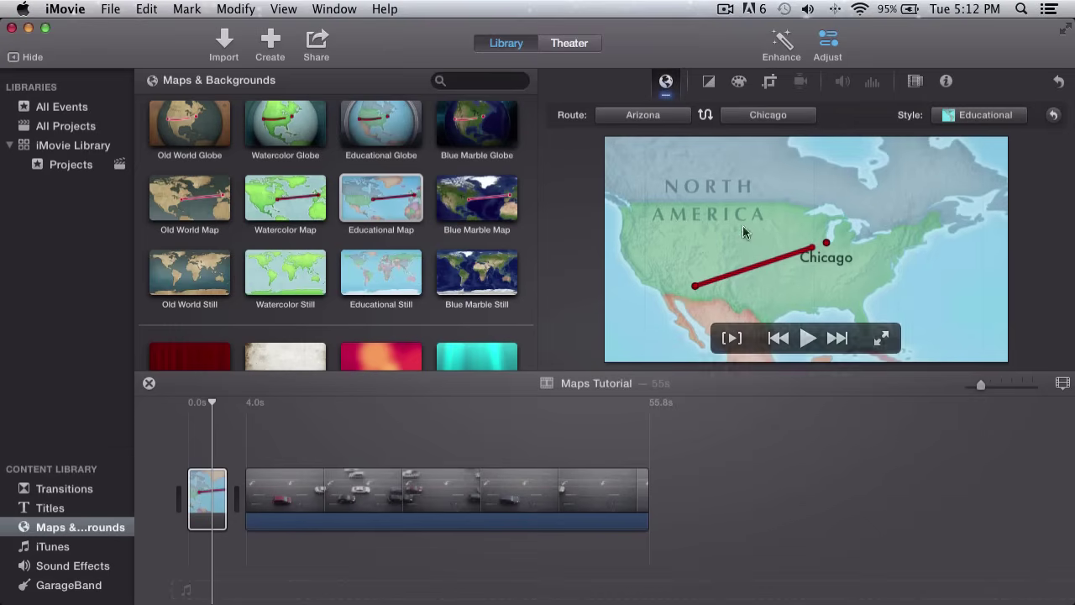
left_click(705, 116)
left_click(705, 118)
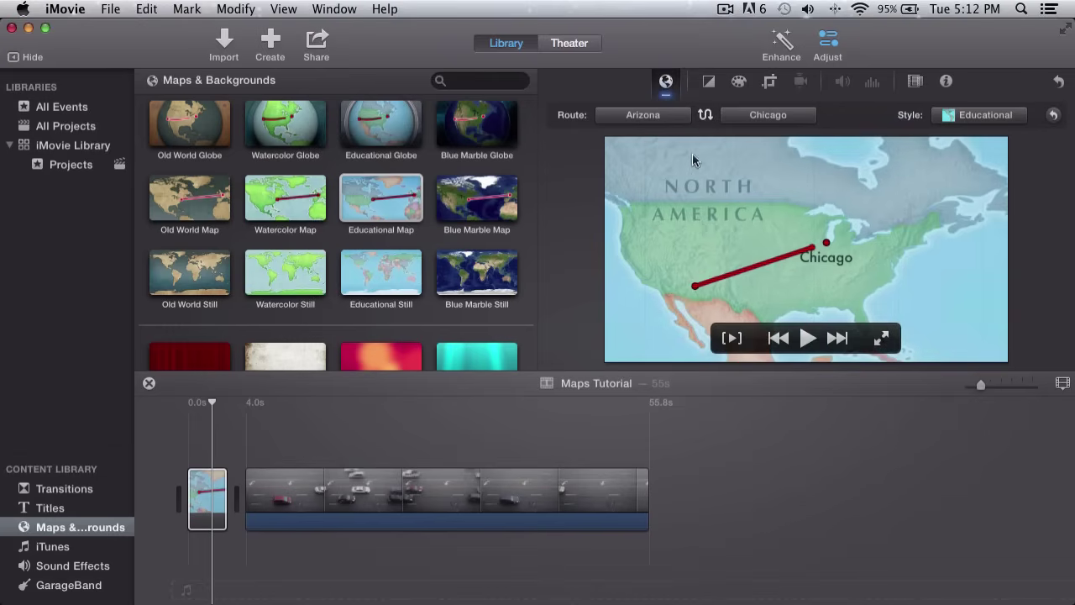
left_click(705, 115)
left_click(183, 478)
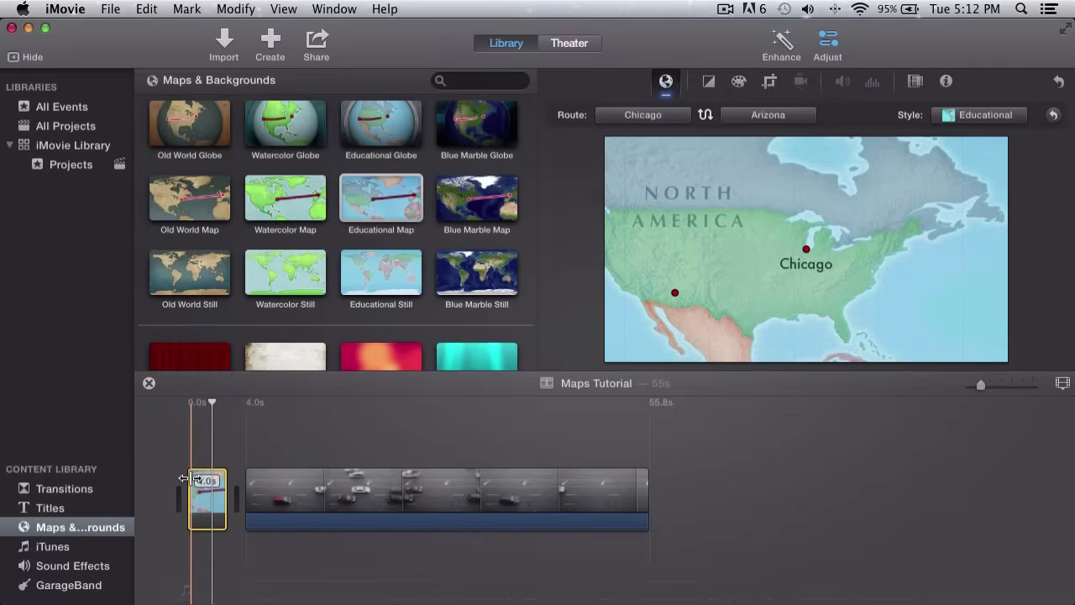
key("space")
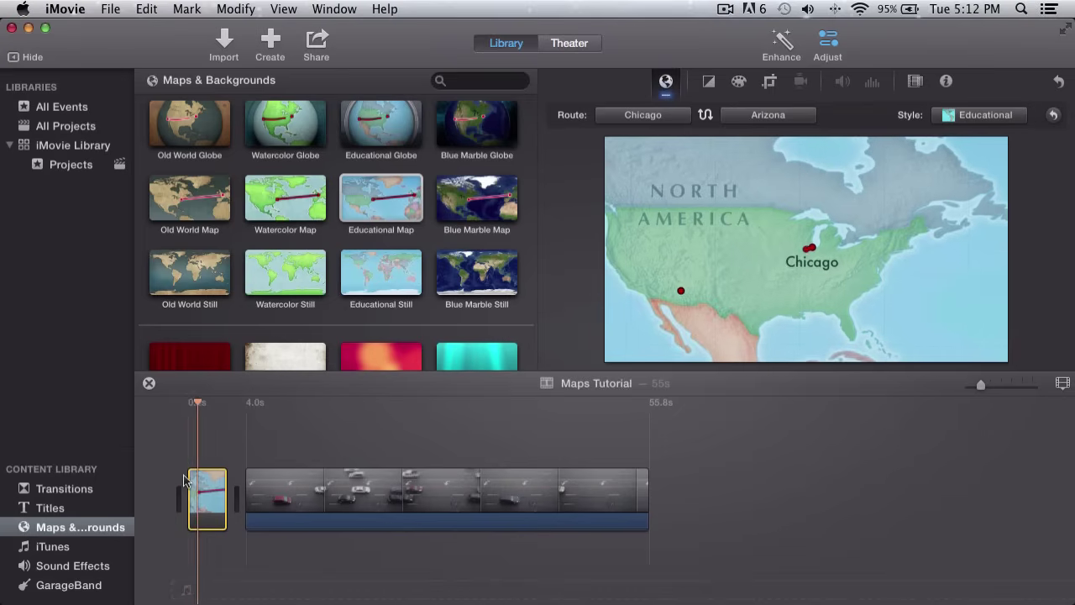